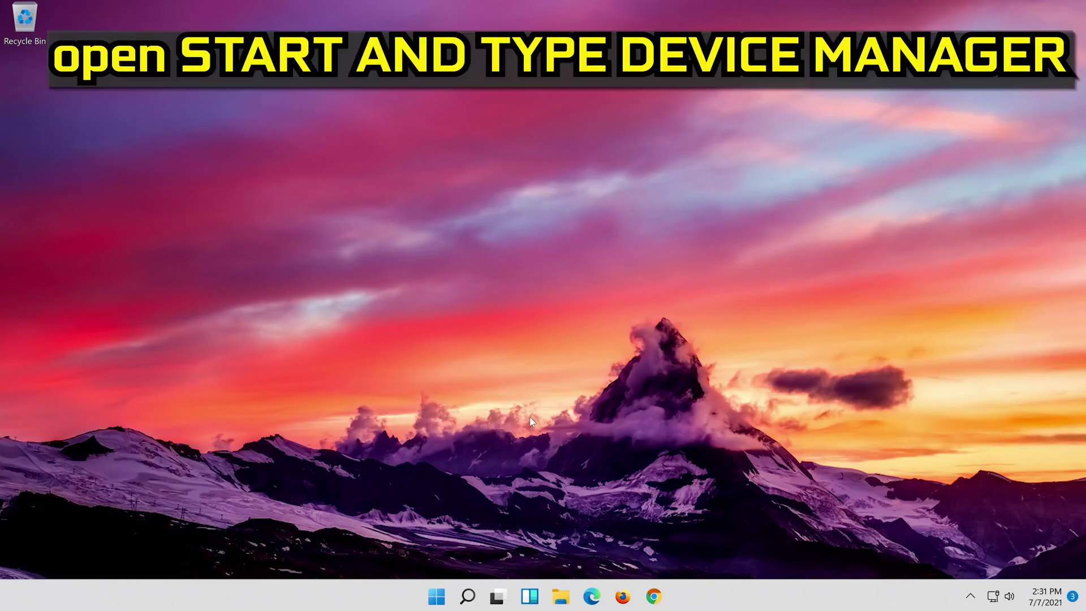
# - Search Windows for 'device manager' and launch Device Manager from the results
pyautogui.click(469, 595)
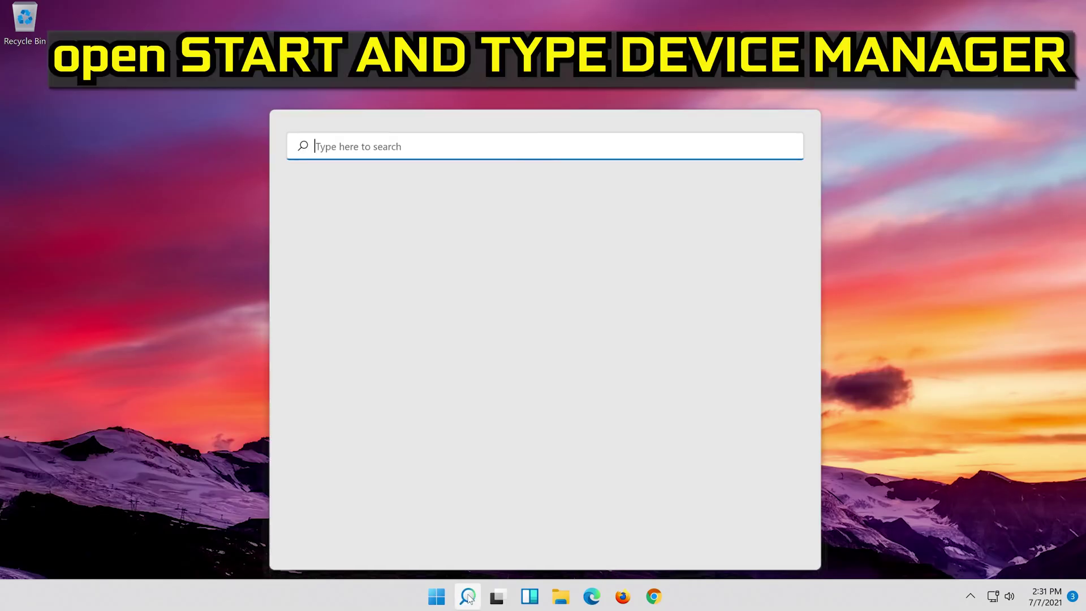
pyautogui.write('dei')
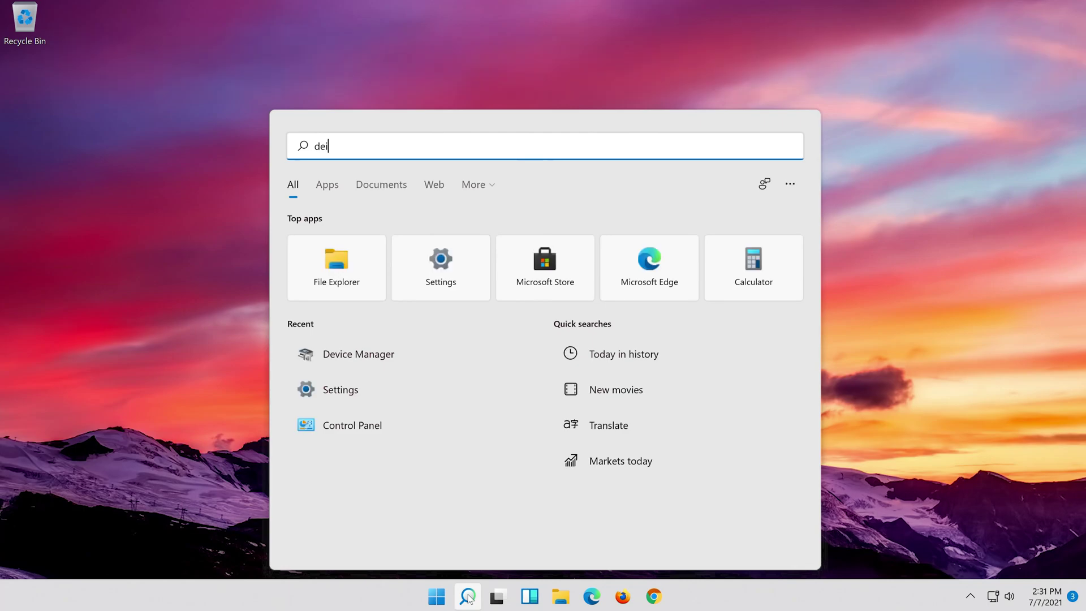
pyautogui.press('BackSpace')
pyautogui.write('vice manager')
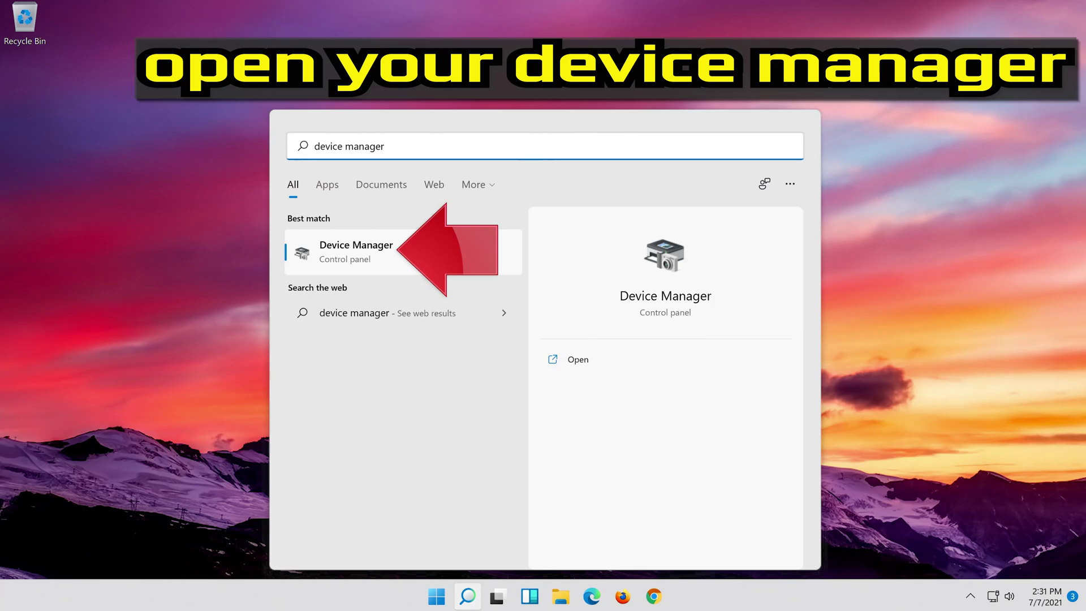
pyautogui.click(384, 255)
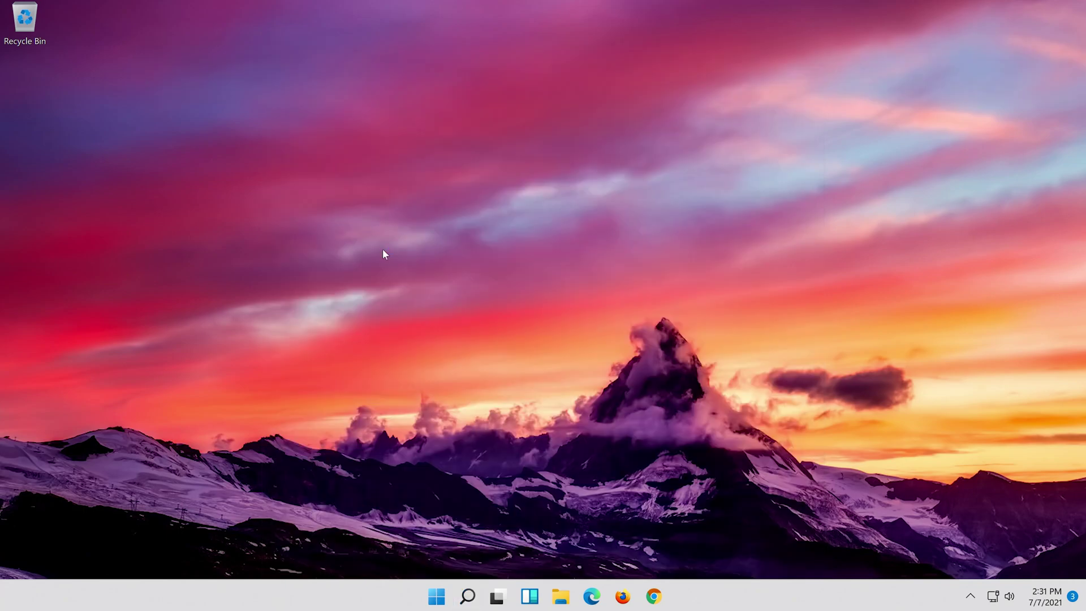
# - Open the Intel(R) 82574L Gigabit Network Connection's Driver properties and start Update Driver
pyautogui.click(357, 365)
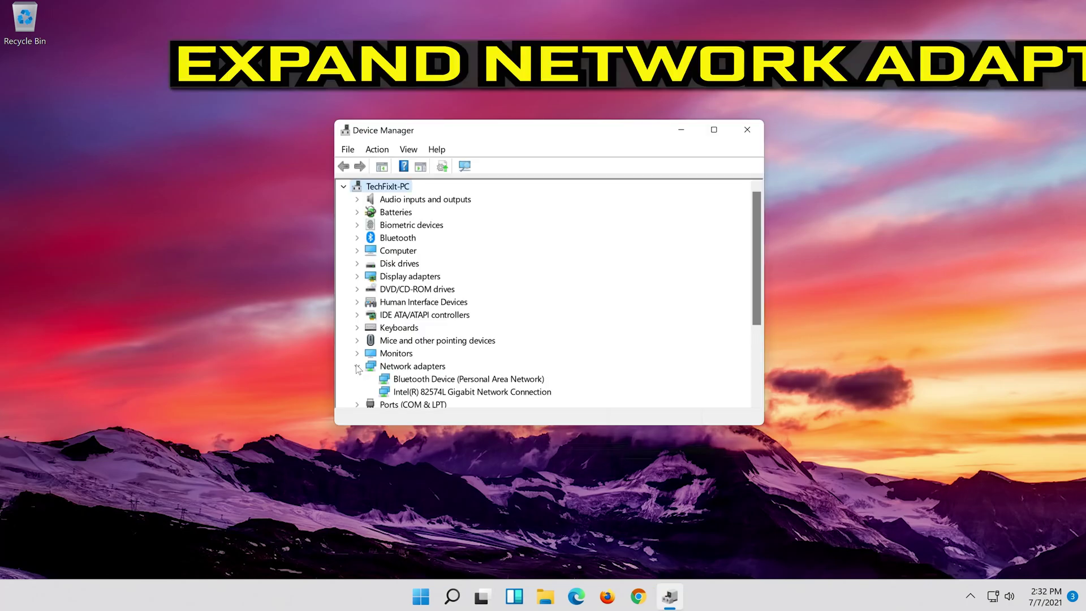
pyautogui.click(417, 396)
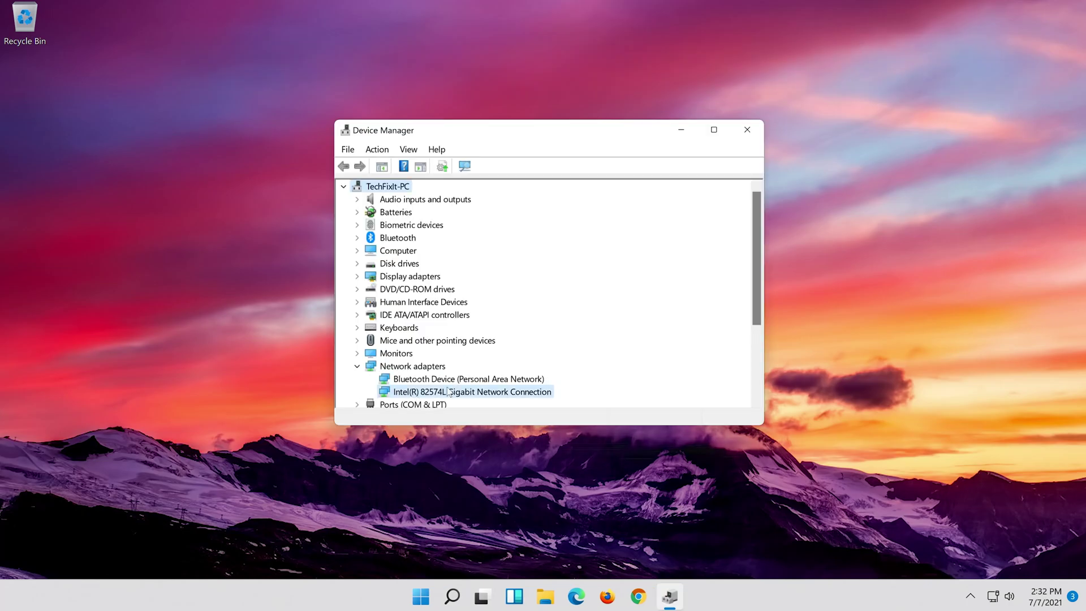
pyautogui.rightClick(479, 392)
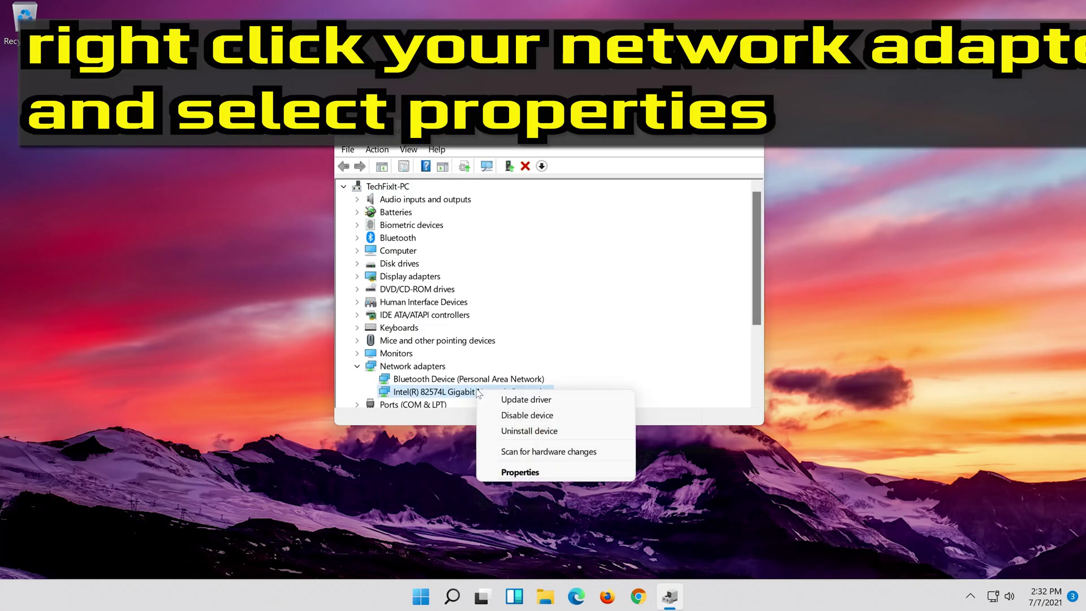
pyautogui.click(532, 474)
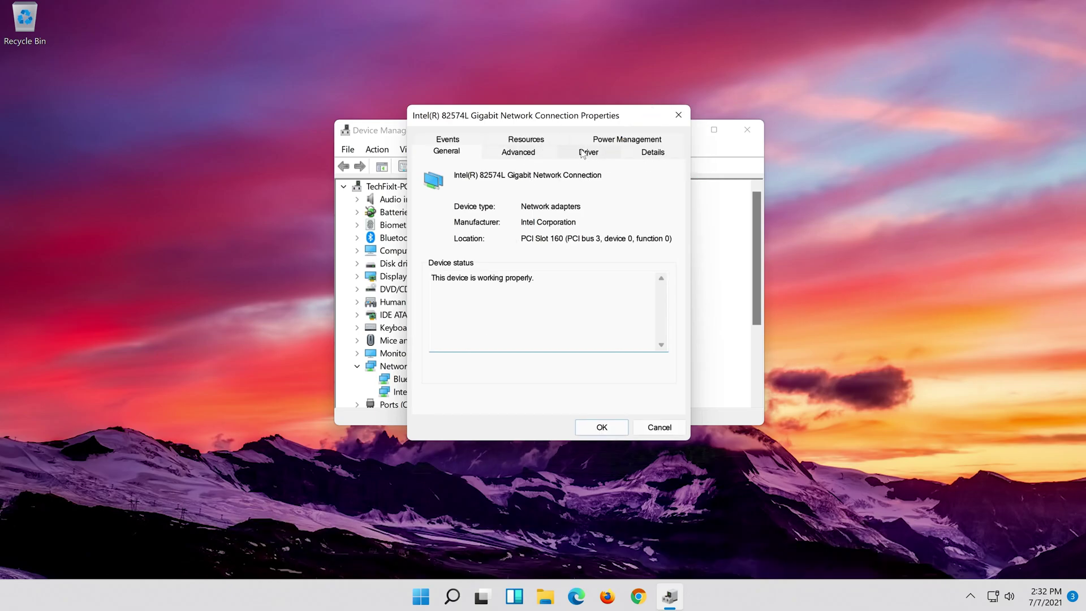
pyautogui.click(587, 152)
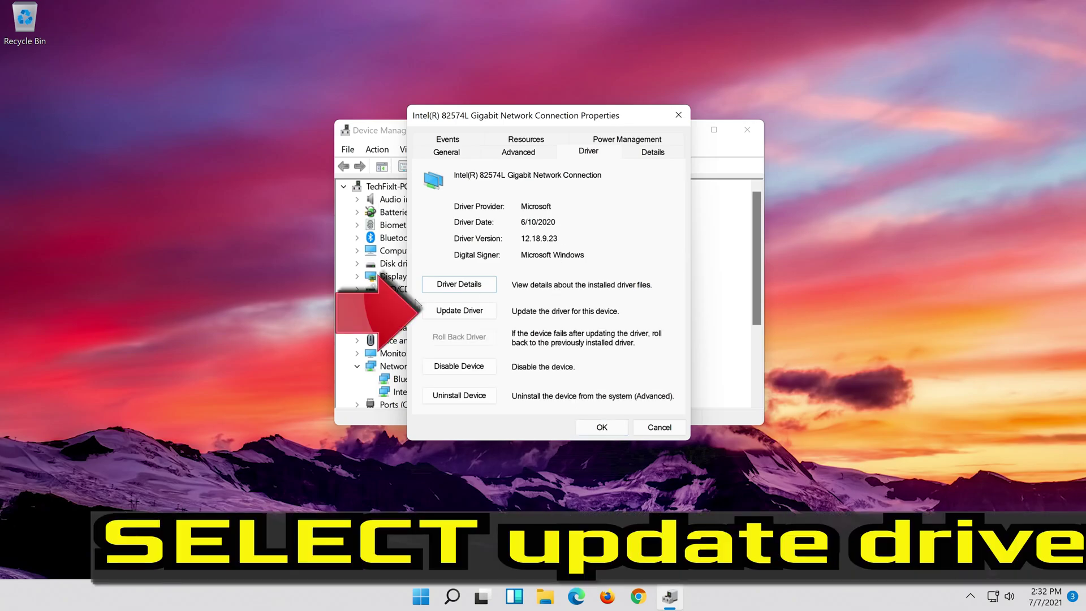
pyautogui.click(457, 311)
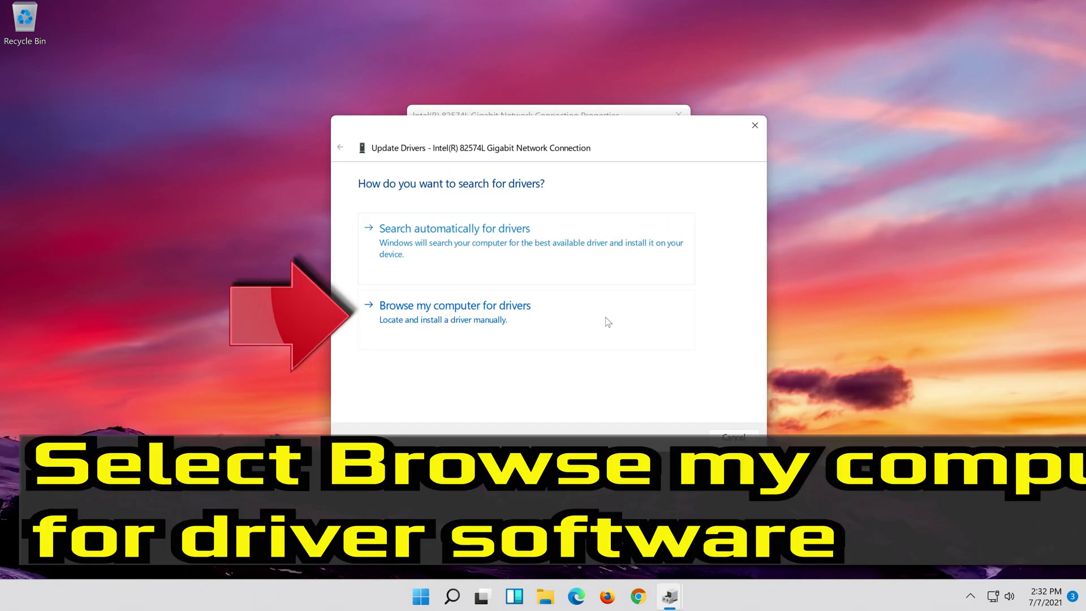
# - Reinstall the Intel 82574L Gigabit Network Connection driver from the computer's compatible driver list
pyautogui.click(485, 329)
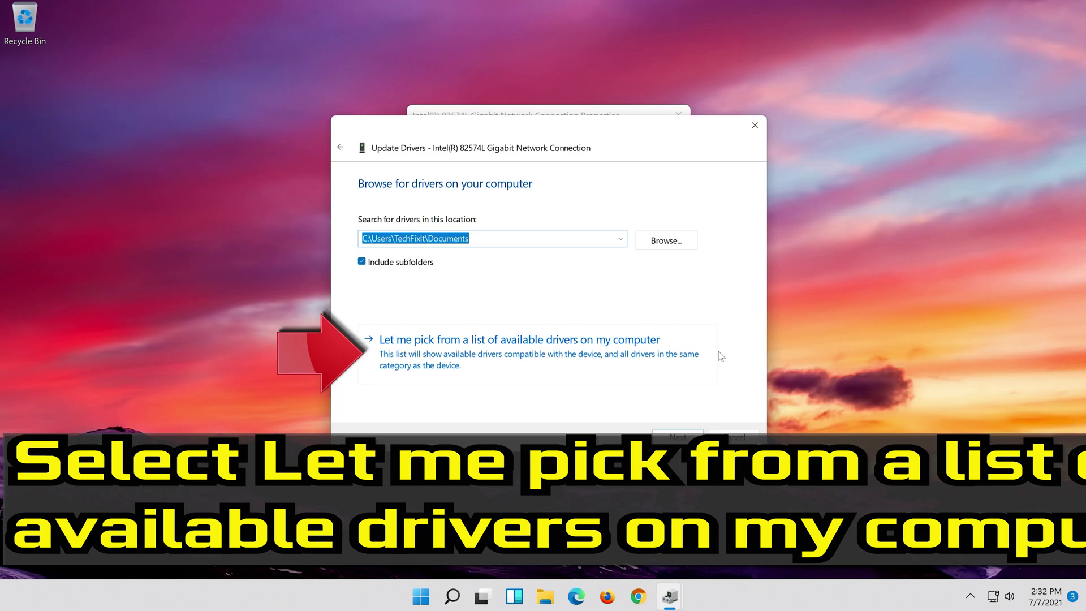
pyautogui.click(511, 359)
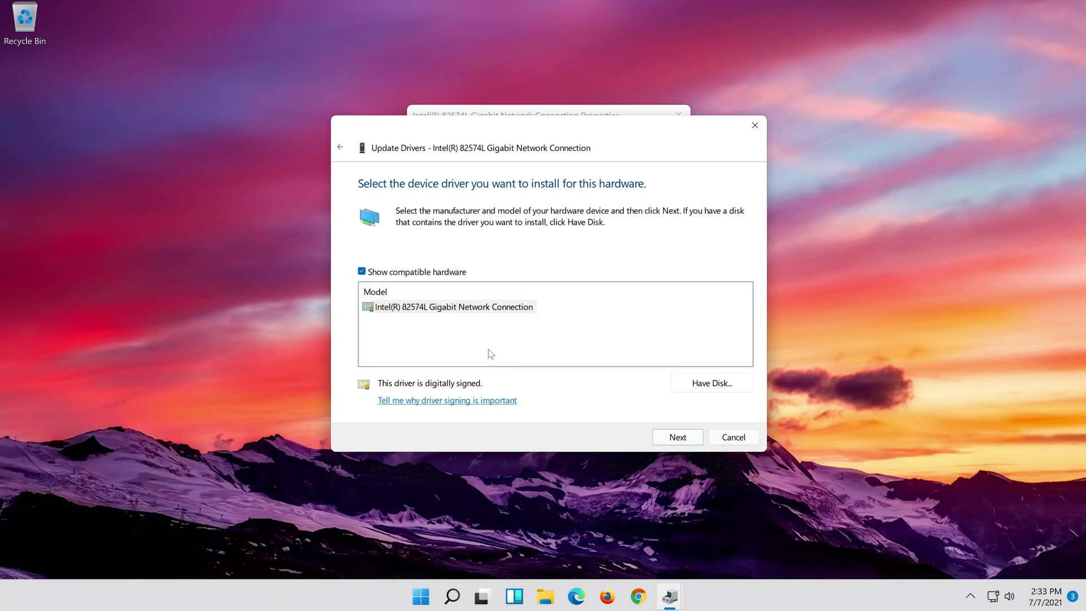
pyautogui.click(438, 307)
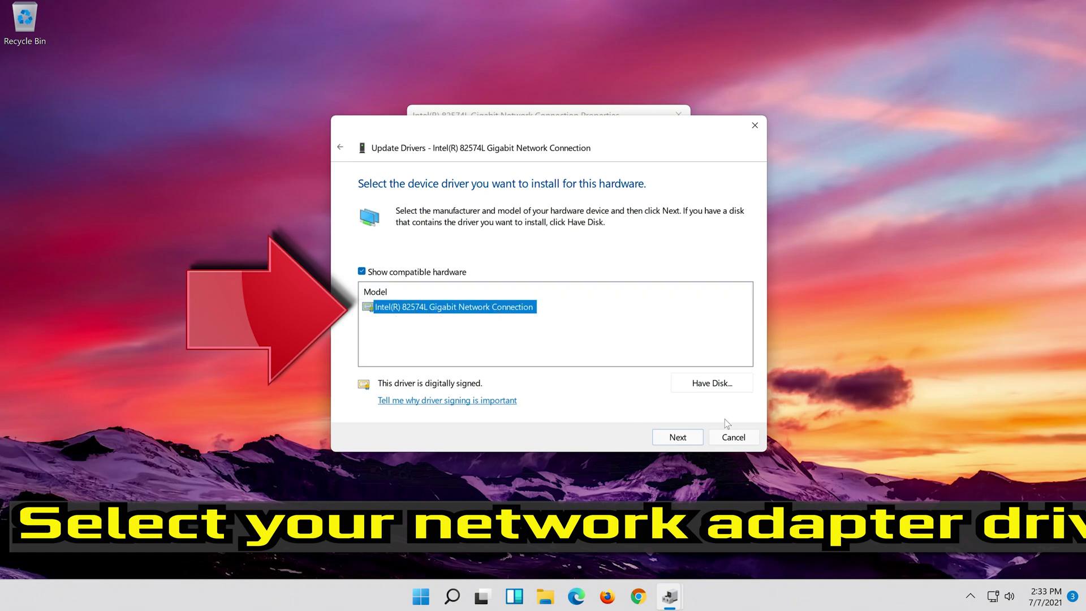
pyautogui.click(680, 438)
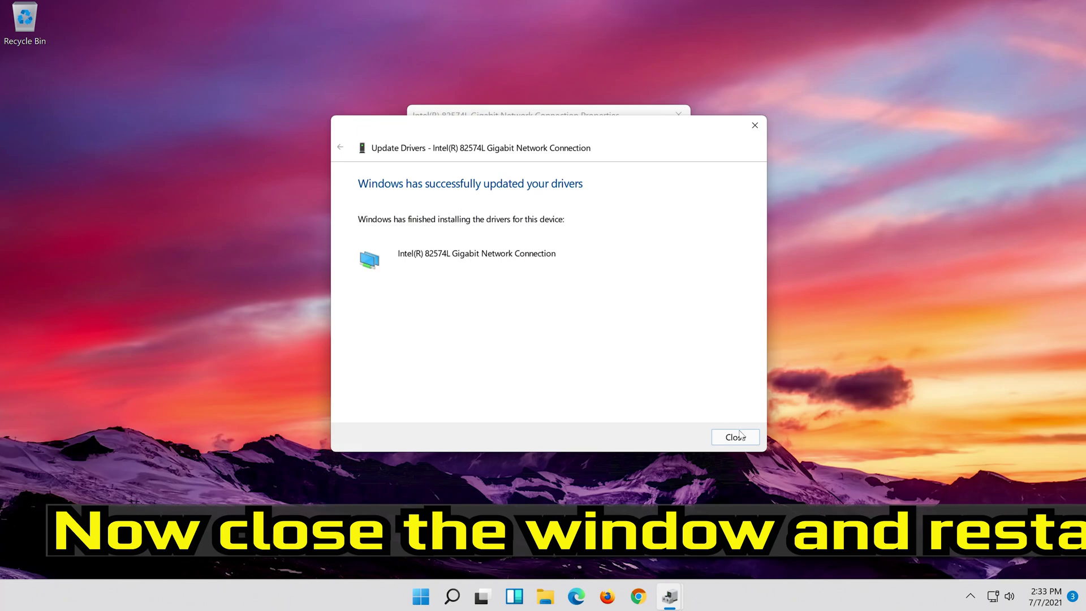
pyautogui.click(736, 437)
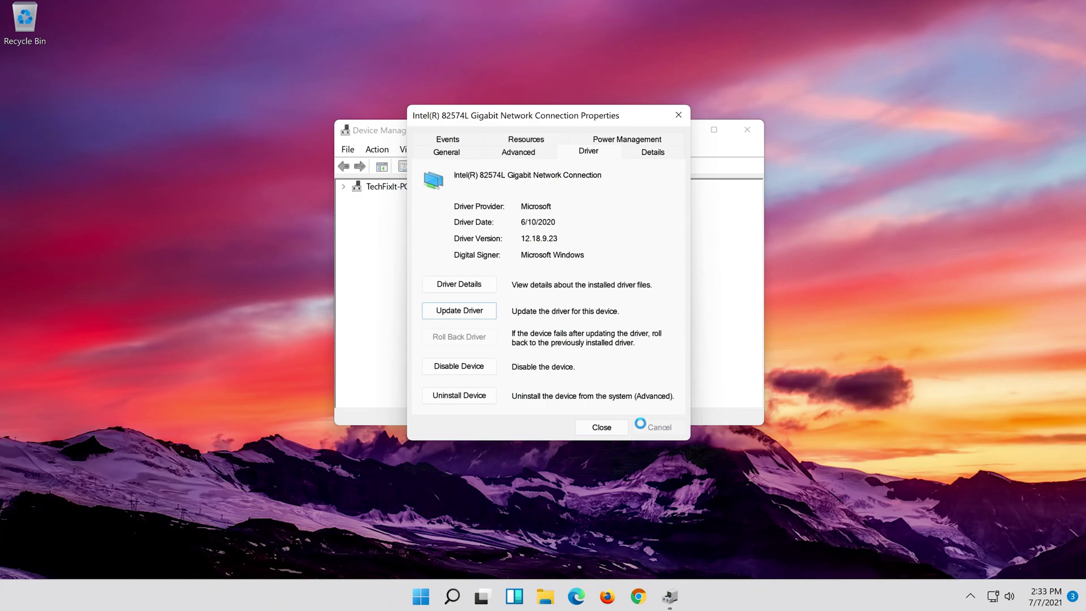
# - Close the adapter properties and Device Manager, restart the PC, then bring up search
pyautogui.click(601, 427)
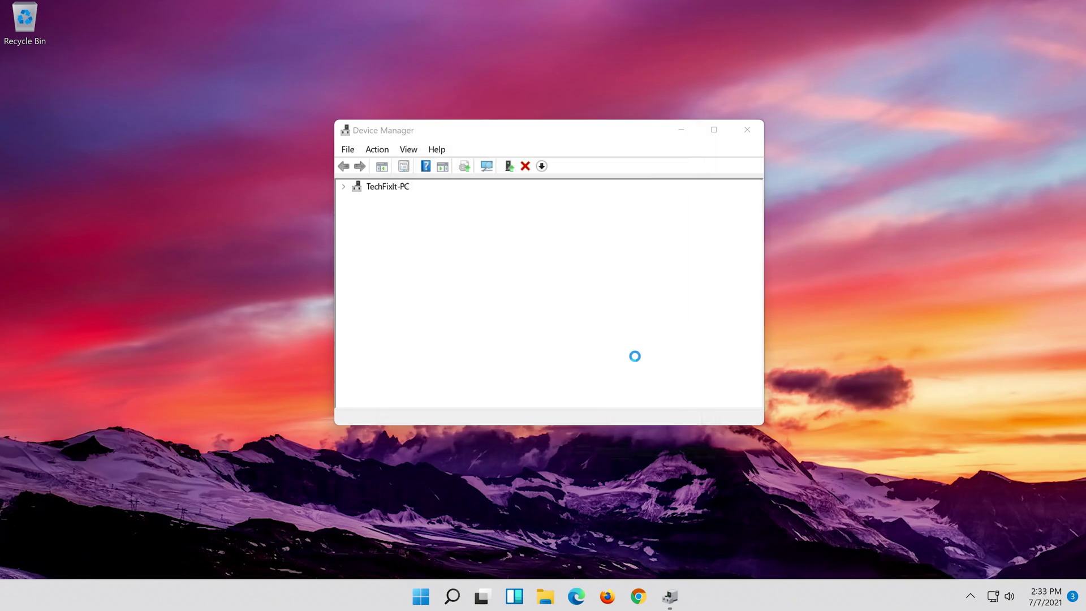
pyautogui.click(748, 131)
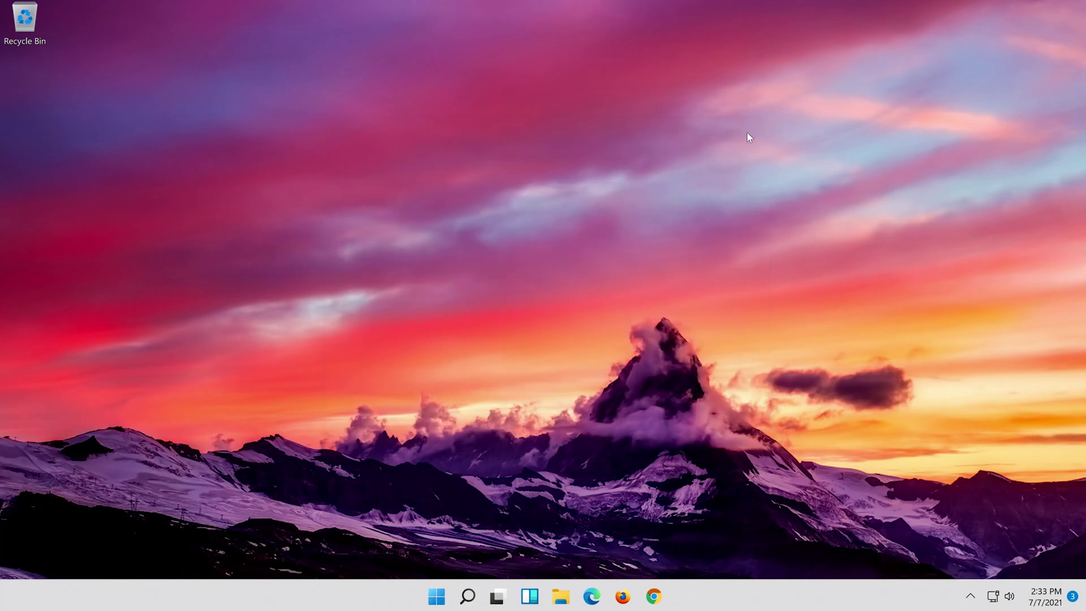
pyautogui.click(432, 583)
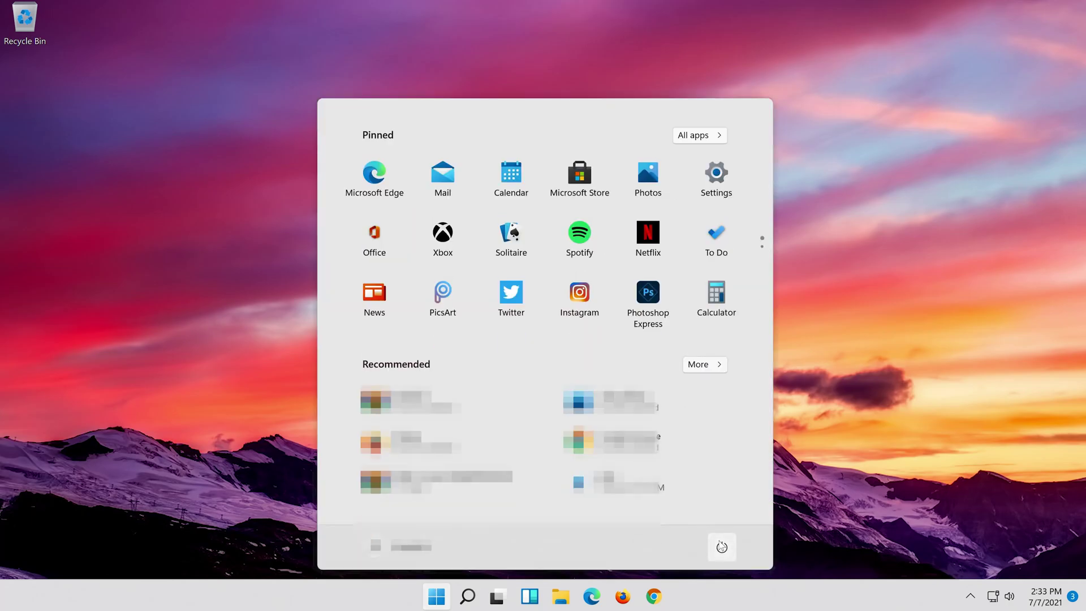
pyautogui.click(722, 546)
pyautogui.click(721, 514)
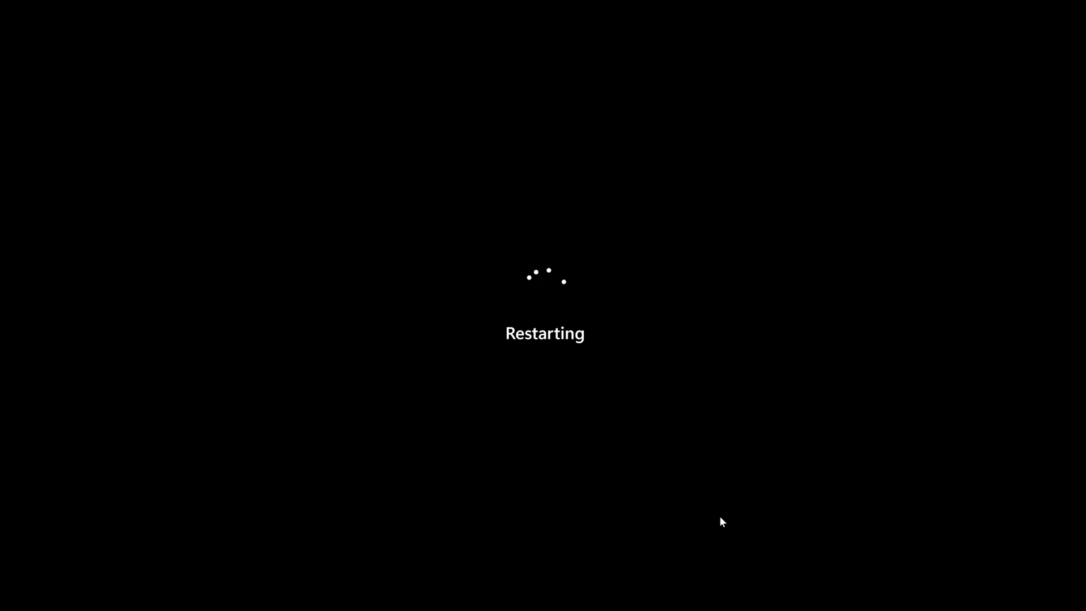
pyautogui.click(462, 604)
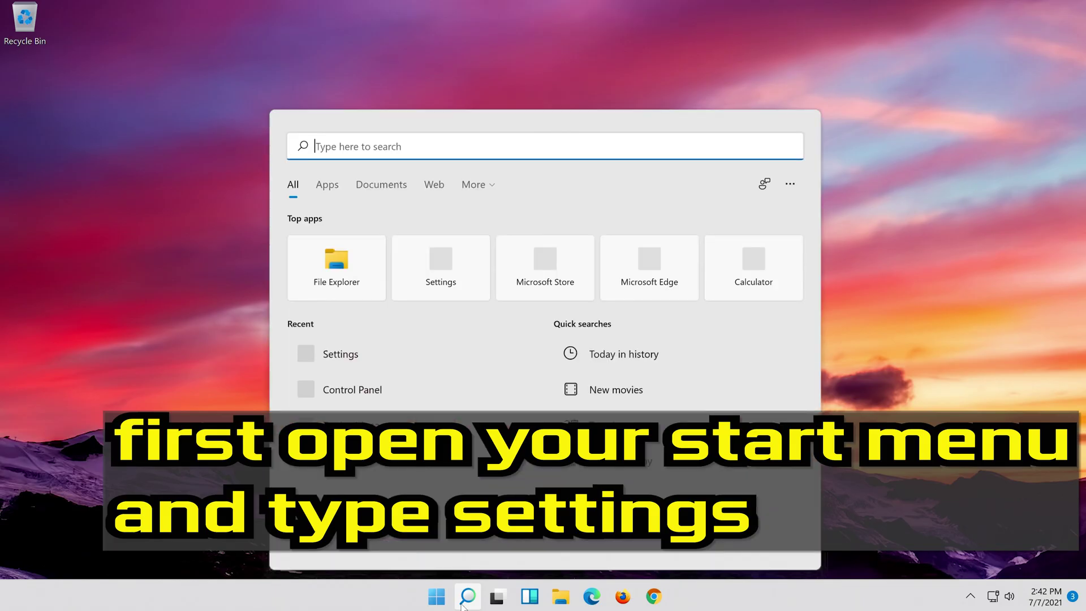
# - Search for 'settings', open the Settings app, and go to Network & internet
pyautogui.write('settigs')
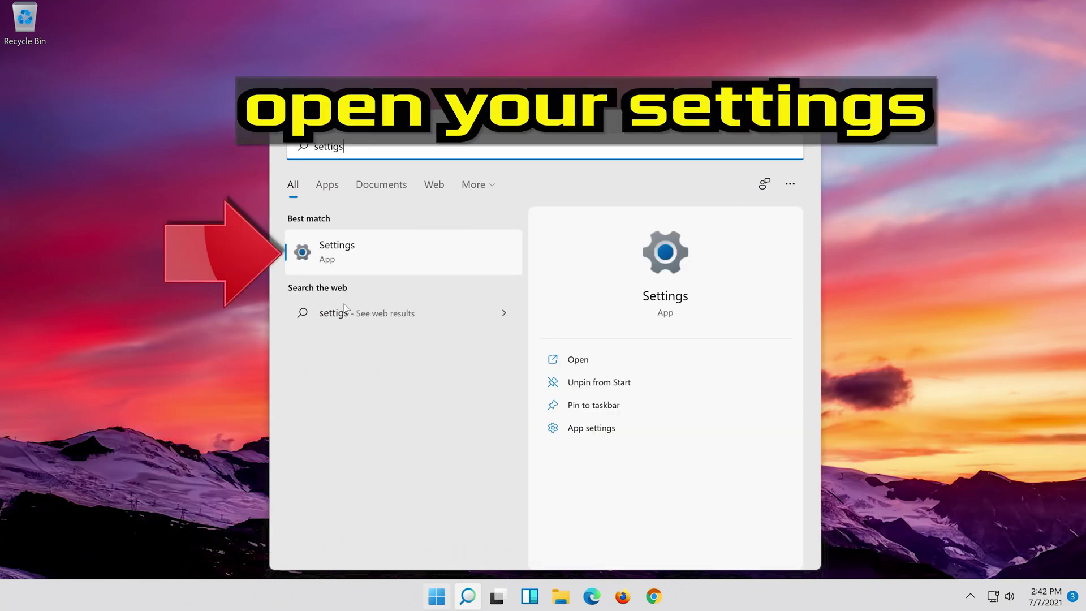
pyautogui.click(383, 257)
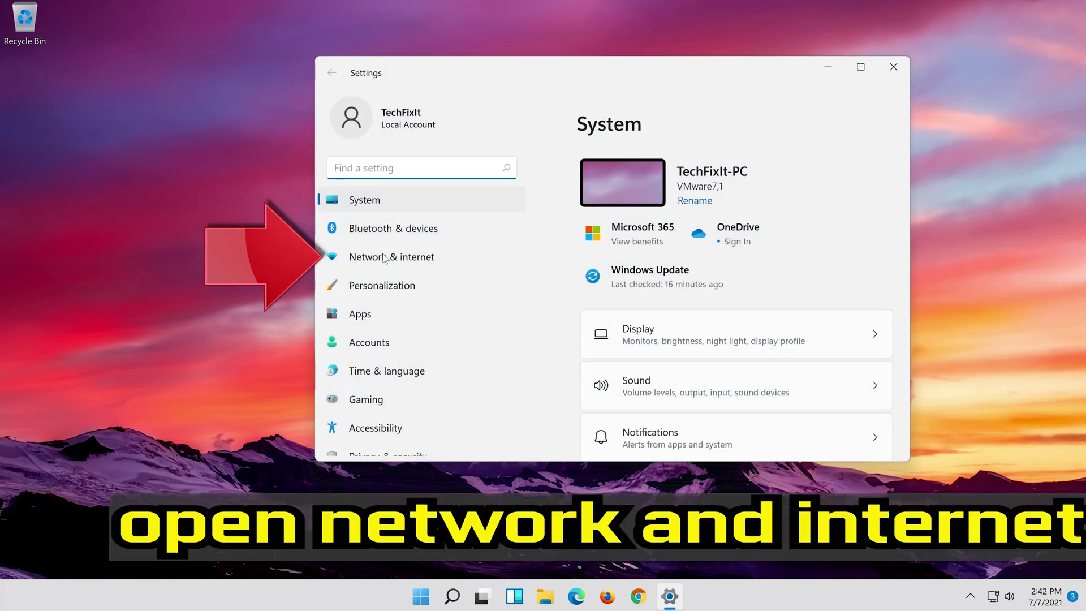
pyautogui.click(457, 257)
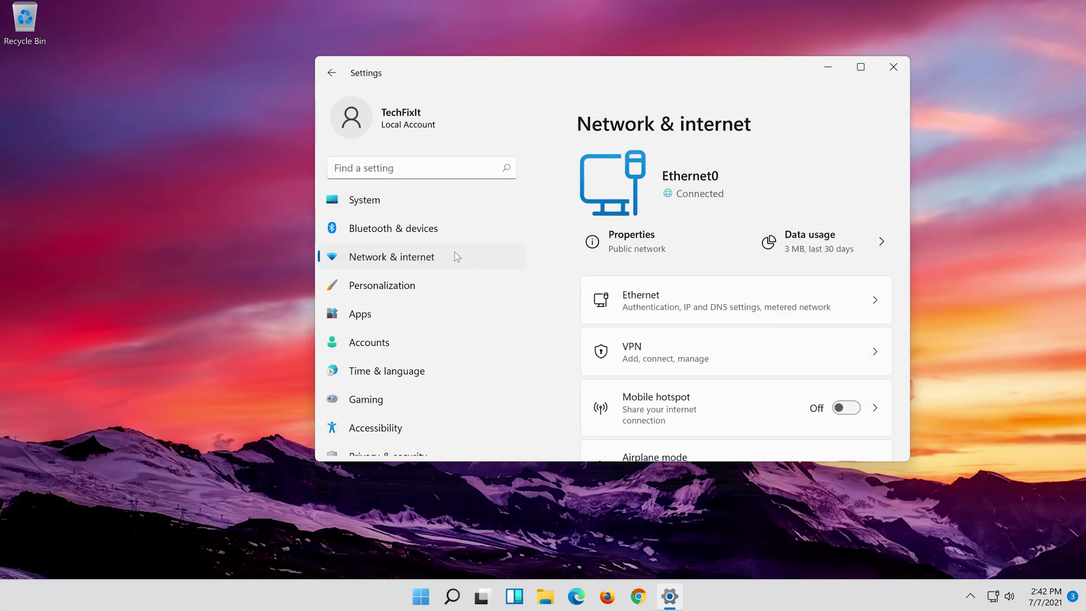
# - Switch 'Use a proxy server' Off in manual proxy setup, save, and close Settings
pyautogui.scroll(-2, 775, 312)
pyautogui.scroll(-1, 773, 308)
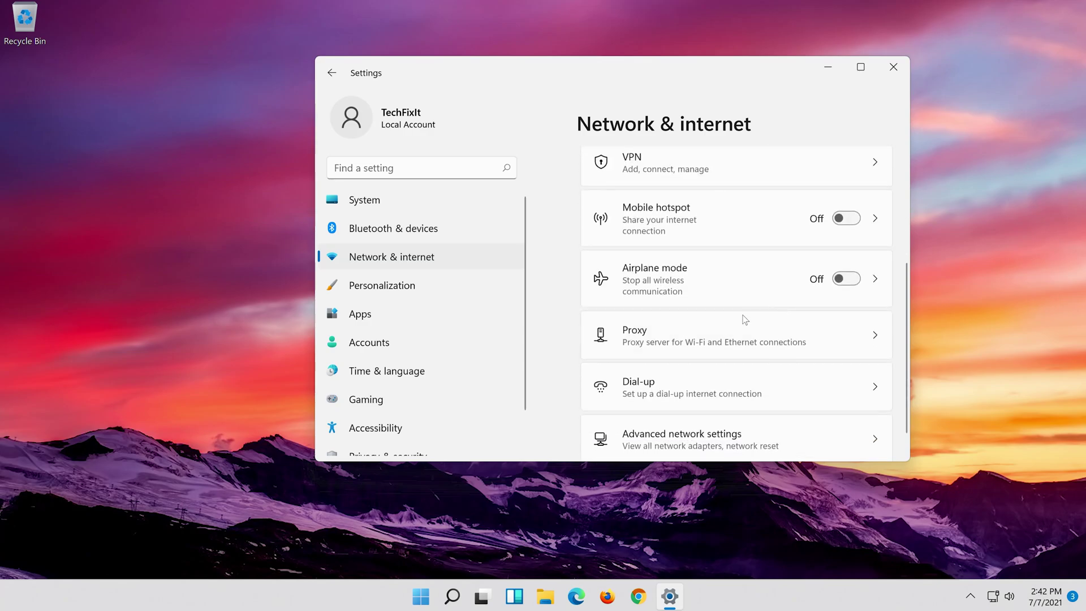
pyautogui.click(728, 344)
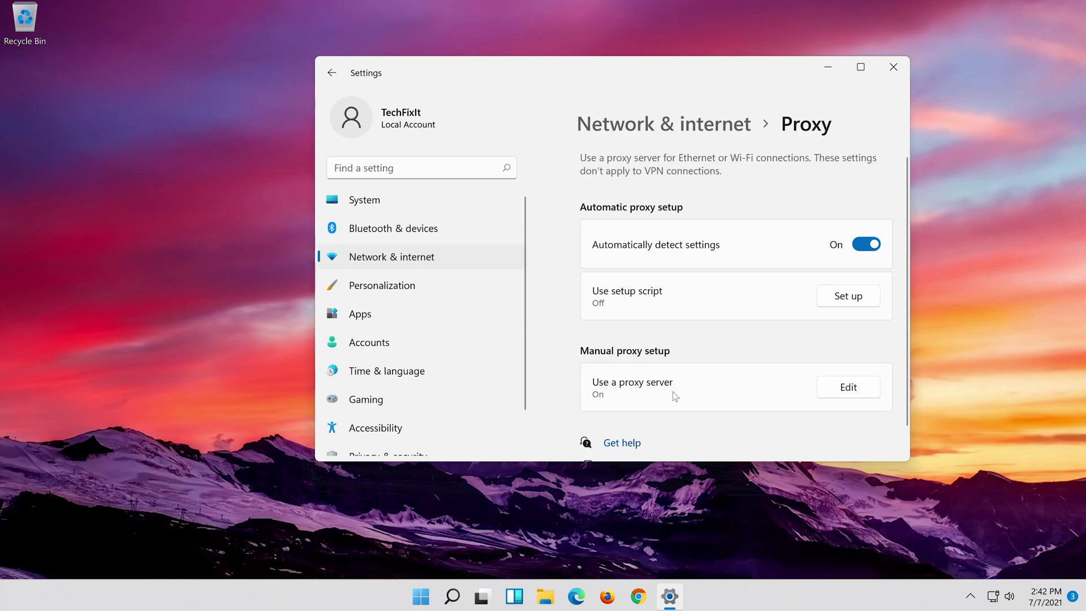
pyautogui.click(848, 388)
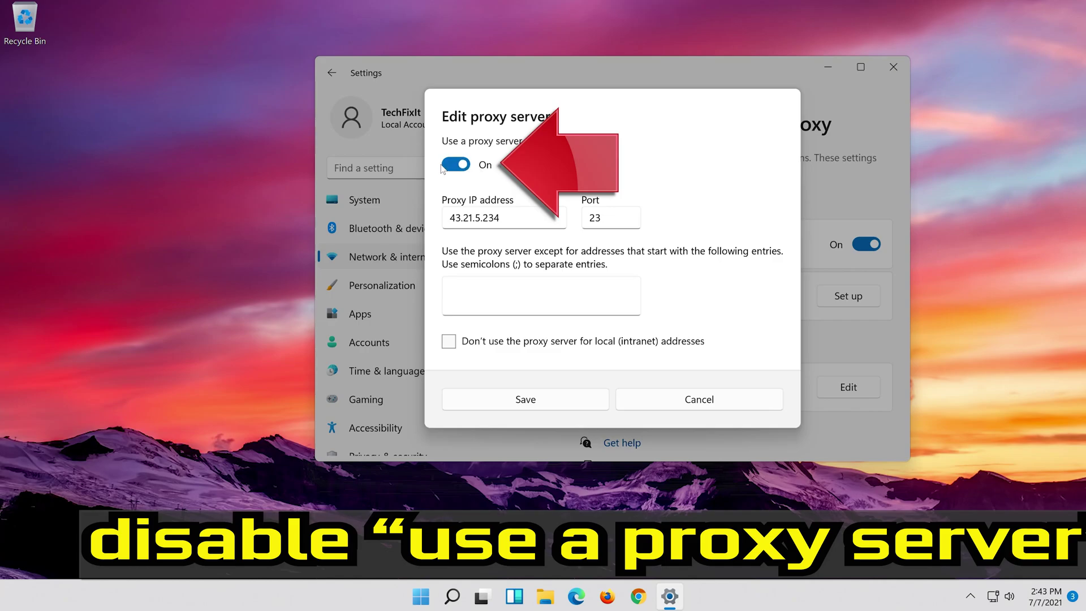
pyautogui.click(456, 165)
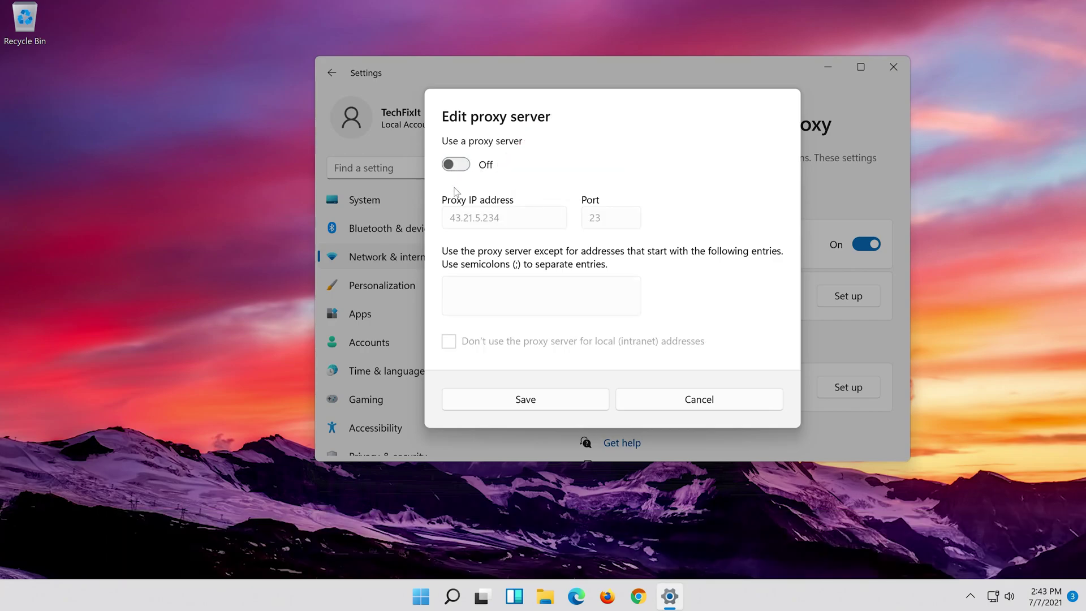
pyautogui.click(508, 406)
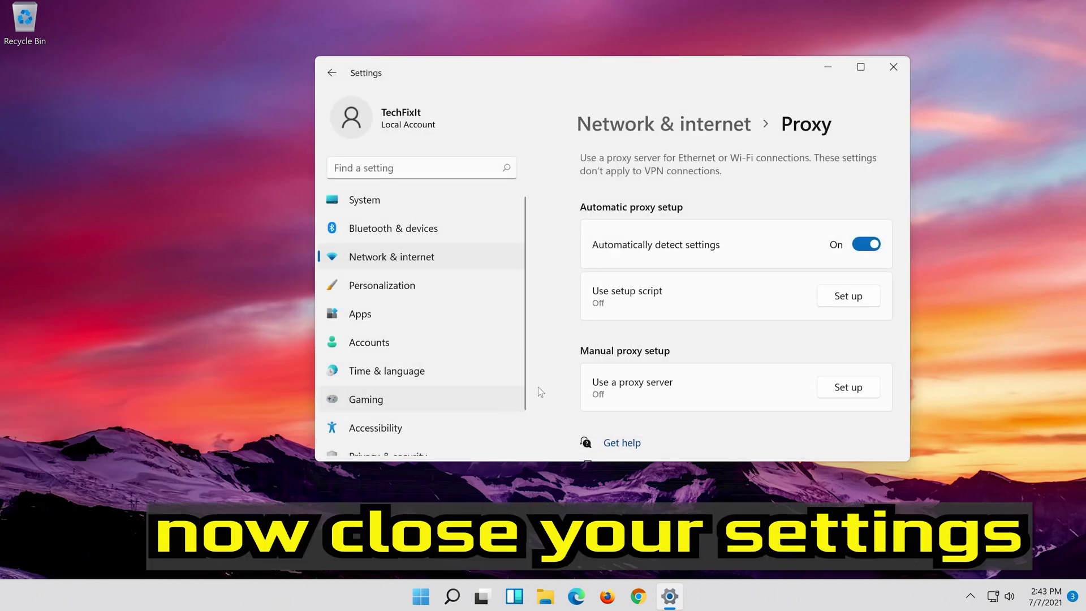
pyautogui.click(893, 68)
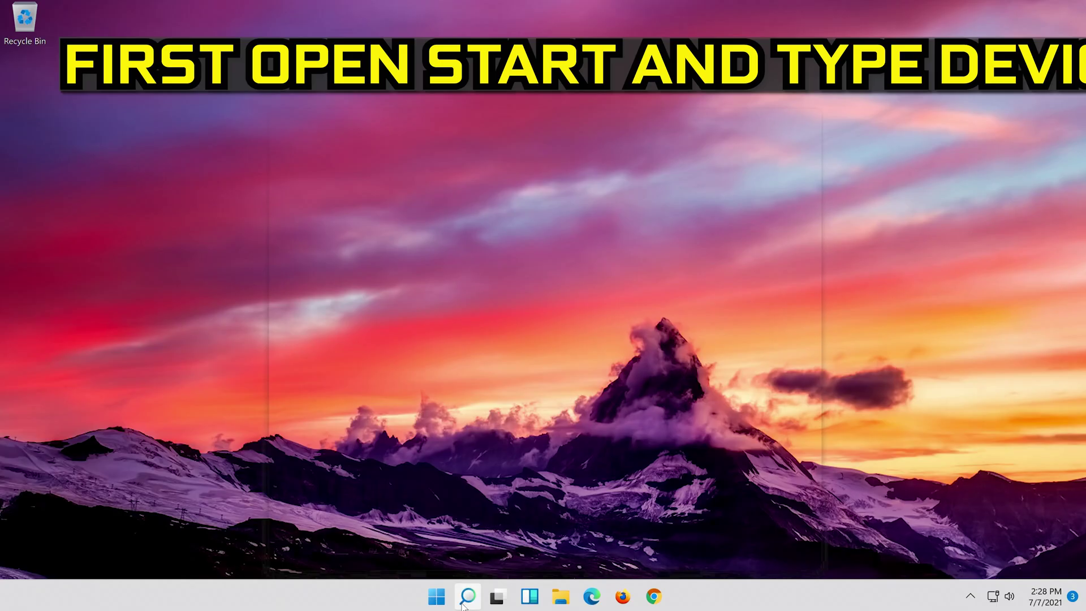
# - Search Windows for 'device manager' and open Device Manager from the results
pyautogui.click(467, 596)
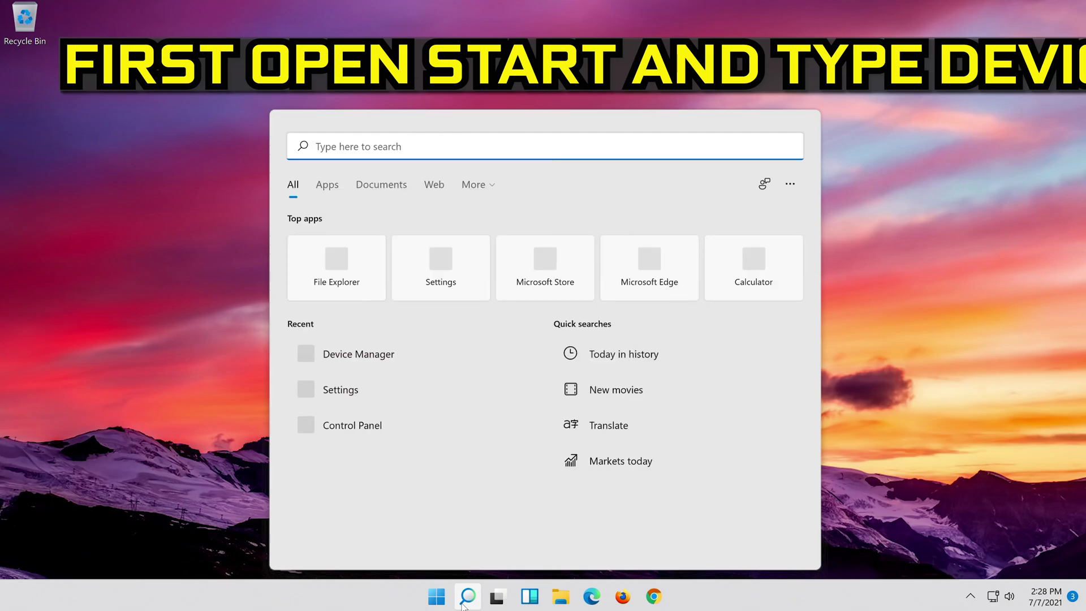
pyautogui.write('device')
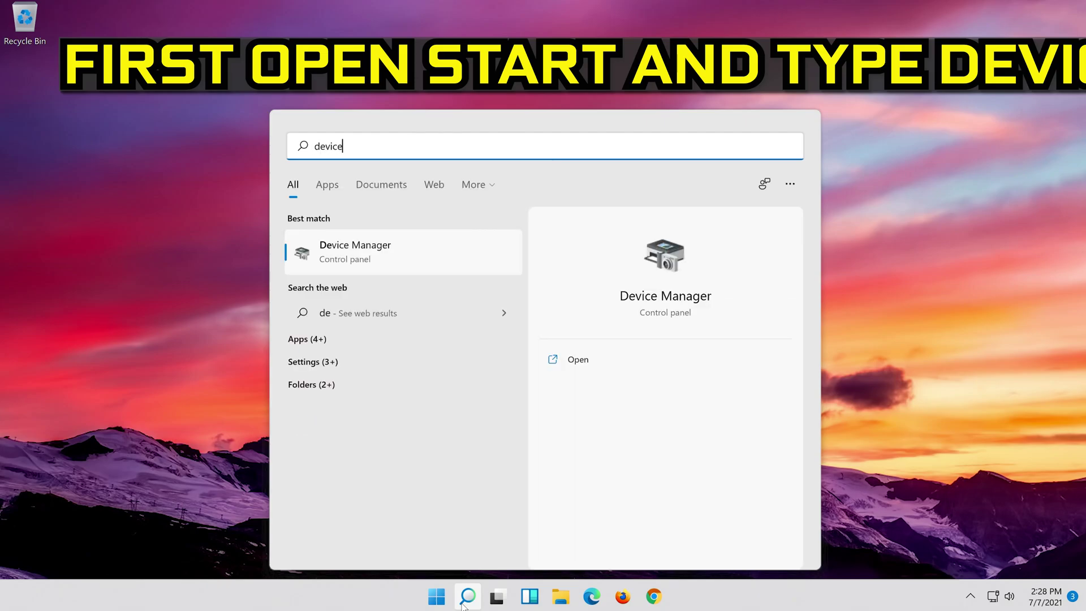
pyautogui.write(' manager')
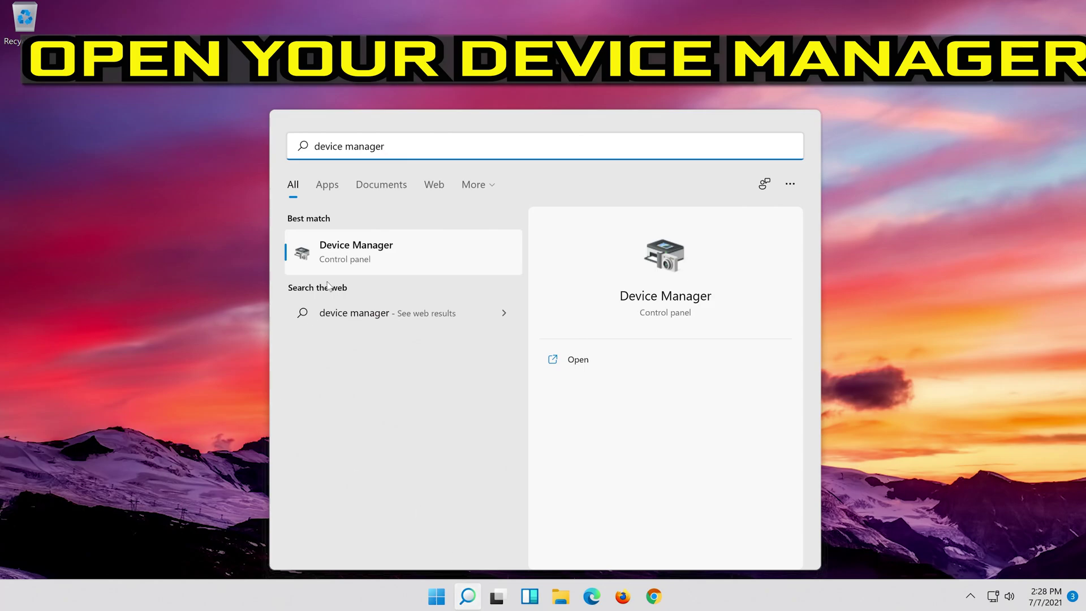
pyautogui.click(382, 257)
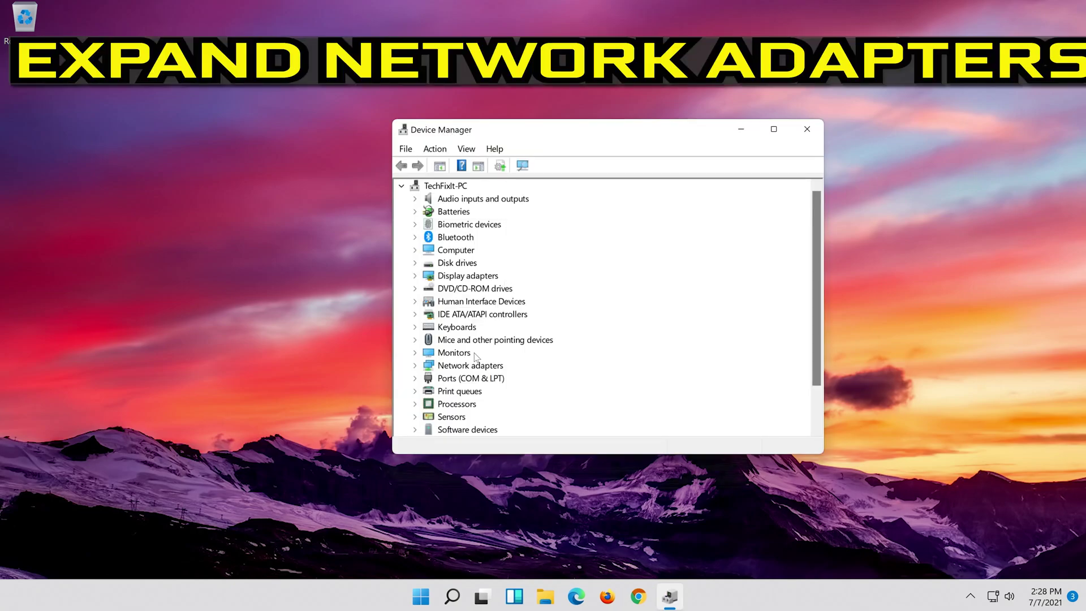
# - Open the Intel 82574L adapter's Driver properties and begin Uninstall Device
pyautogui.click(415, 366)
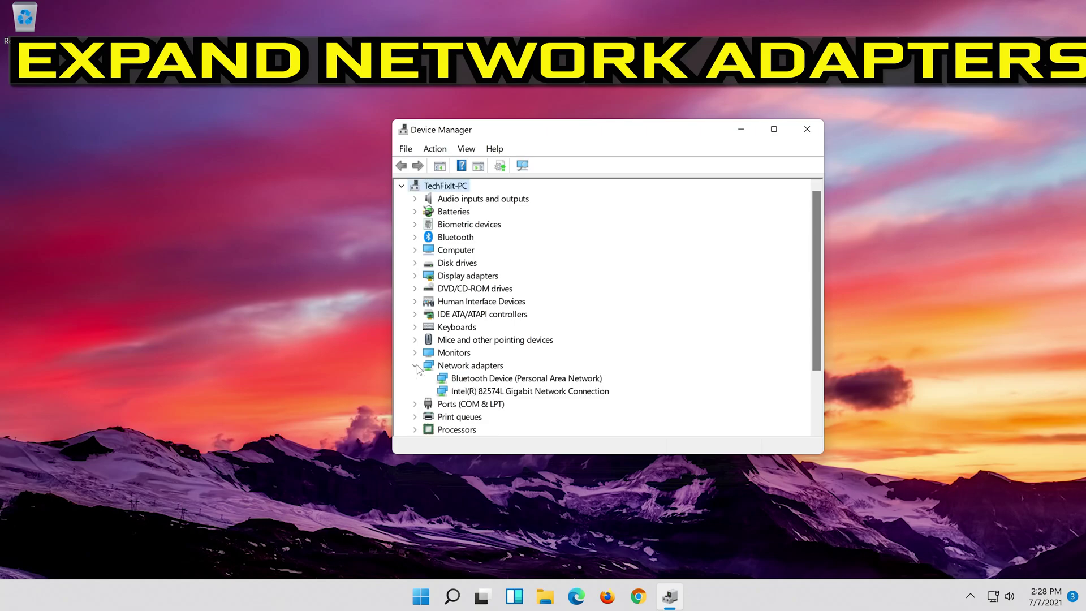
pyautogui.click(440, 389)
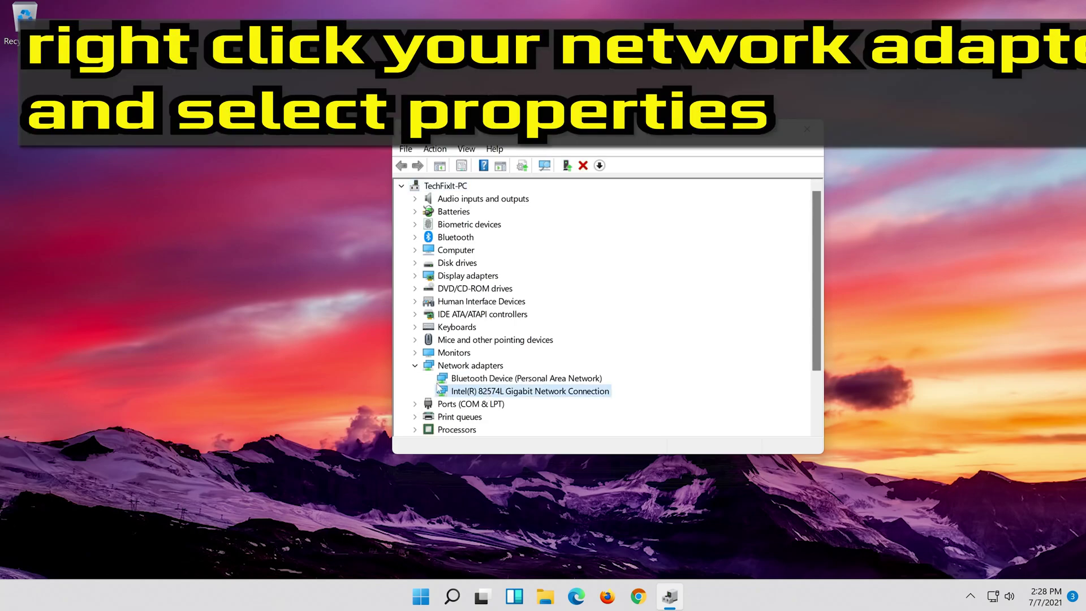
pyautogui.rightClick(533, 394)
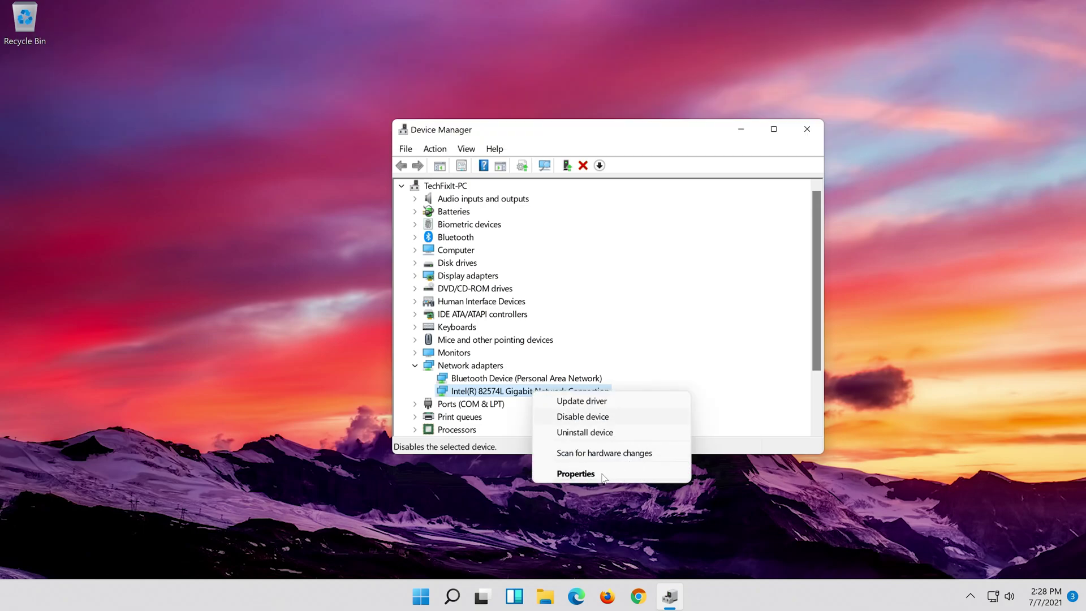
pyautogui.click(576, 474)
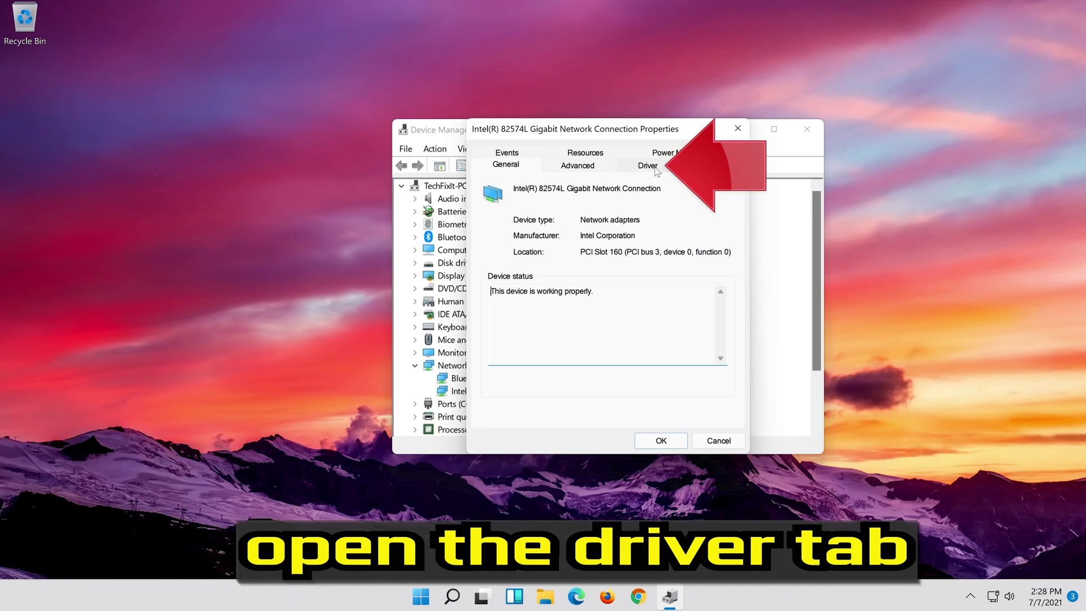
pyautogui.click(655, 168)
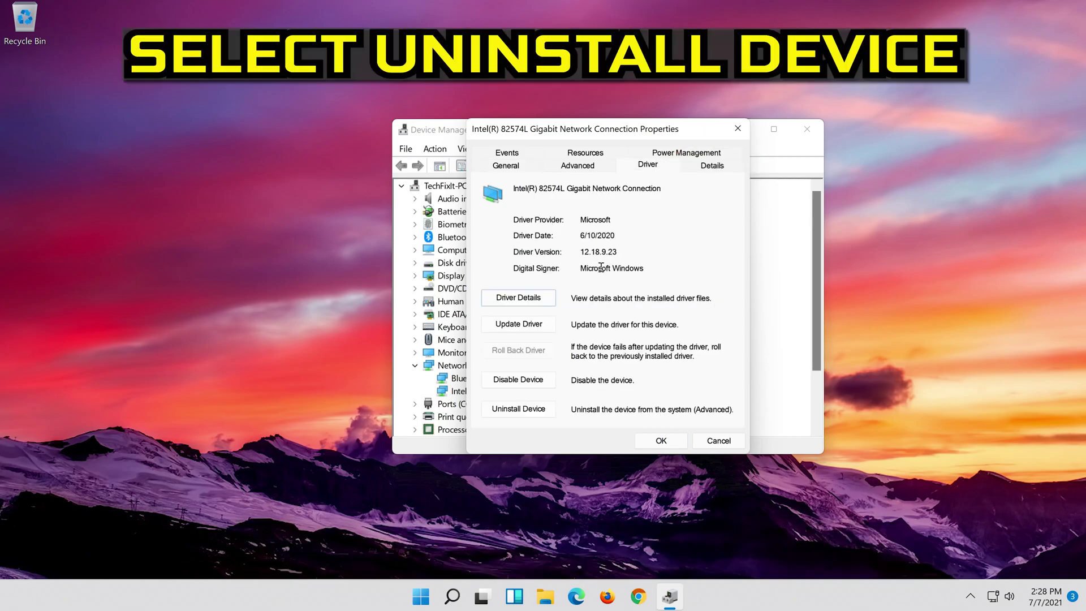
pyautogui.click(525, 412)
# - Confirm uninstalling the Intel 82574L adapter, then close Device Manager
pyautogui.click(526, 412)
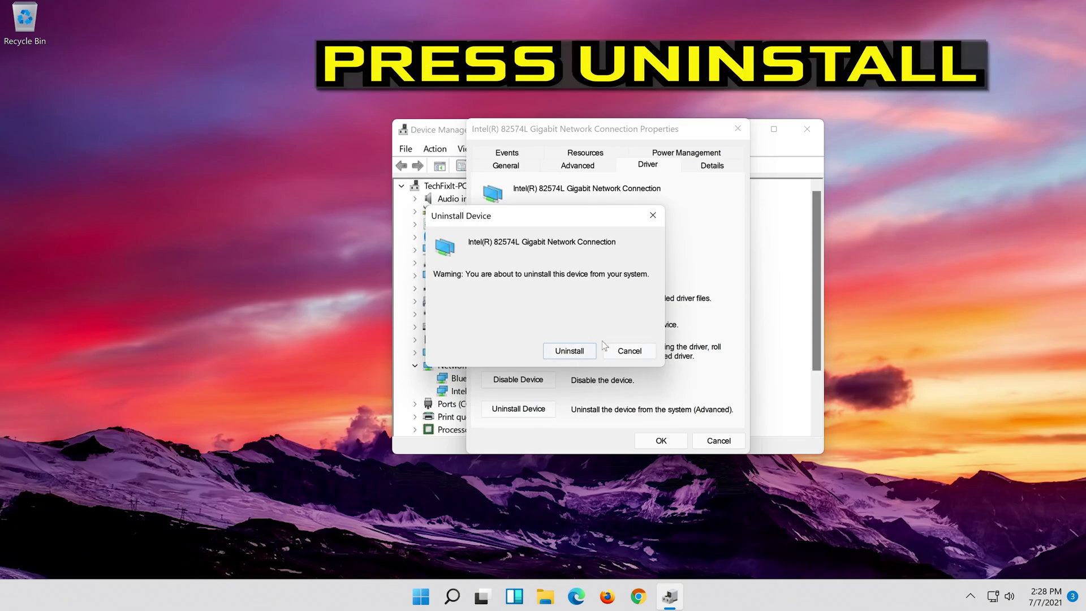
pyautogui.click(570, 351)
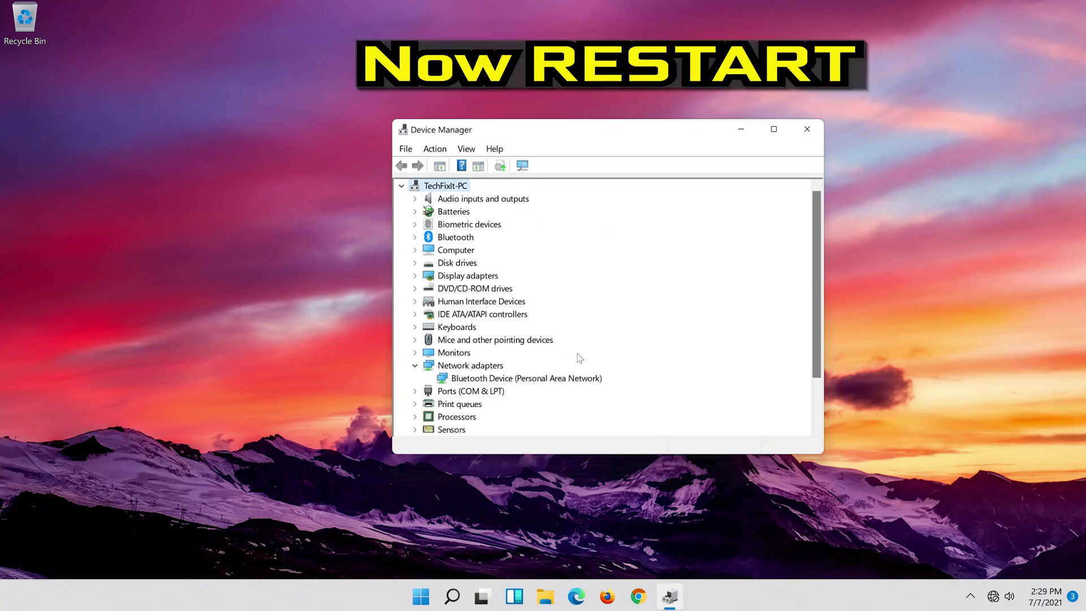
pyautogui.click(815, 131)
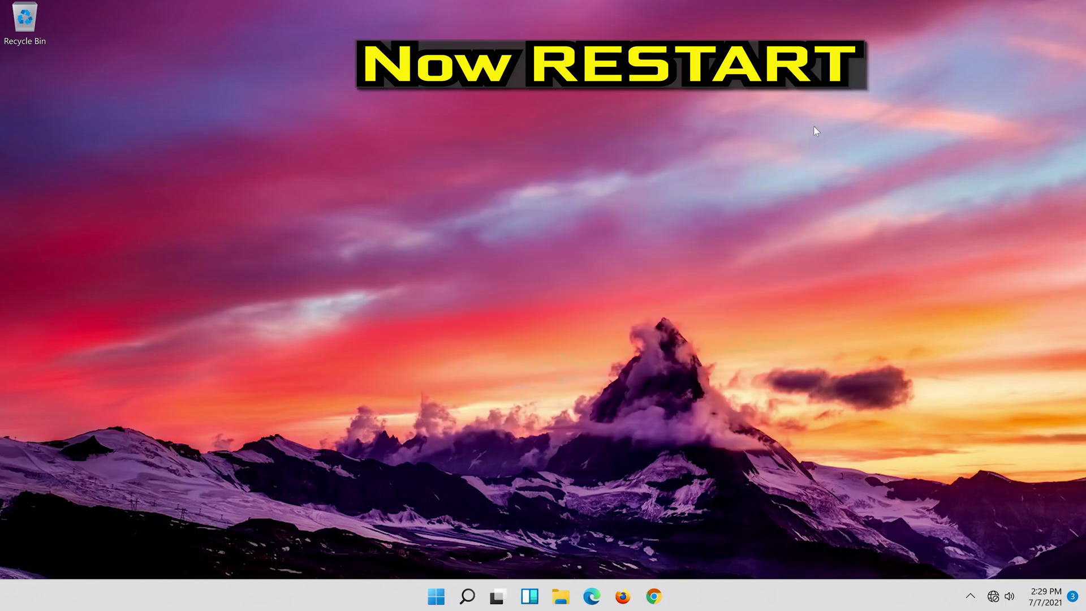
# - Restart the PC from the Start menu's power options
pyautogui.click(439, 597)
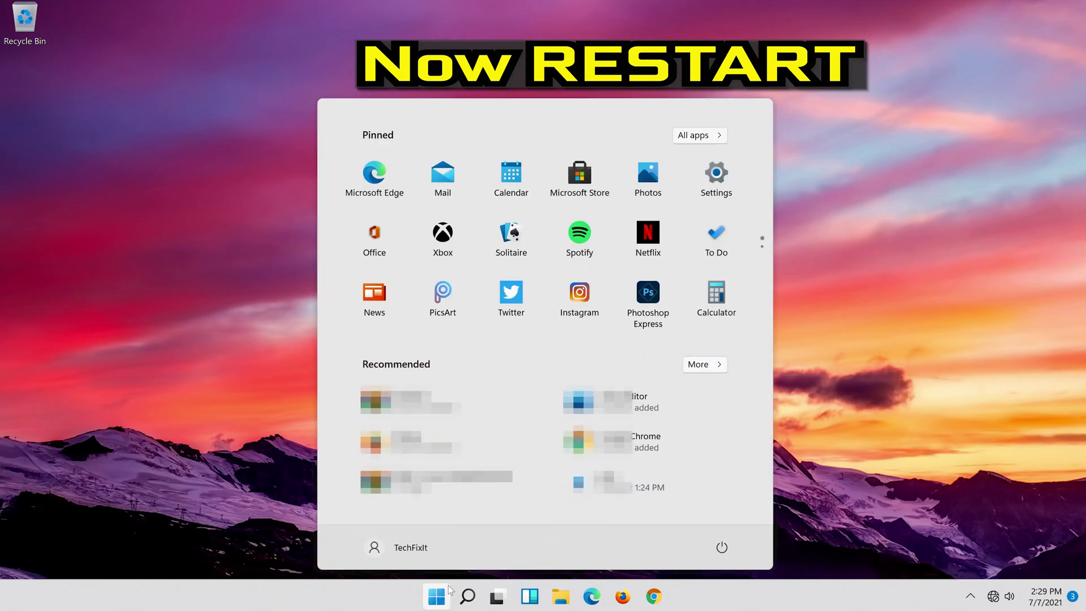
pyautogui.click(729, 549)
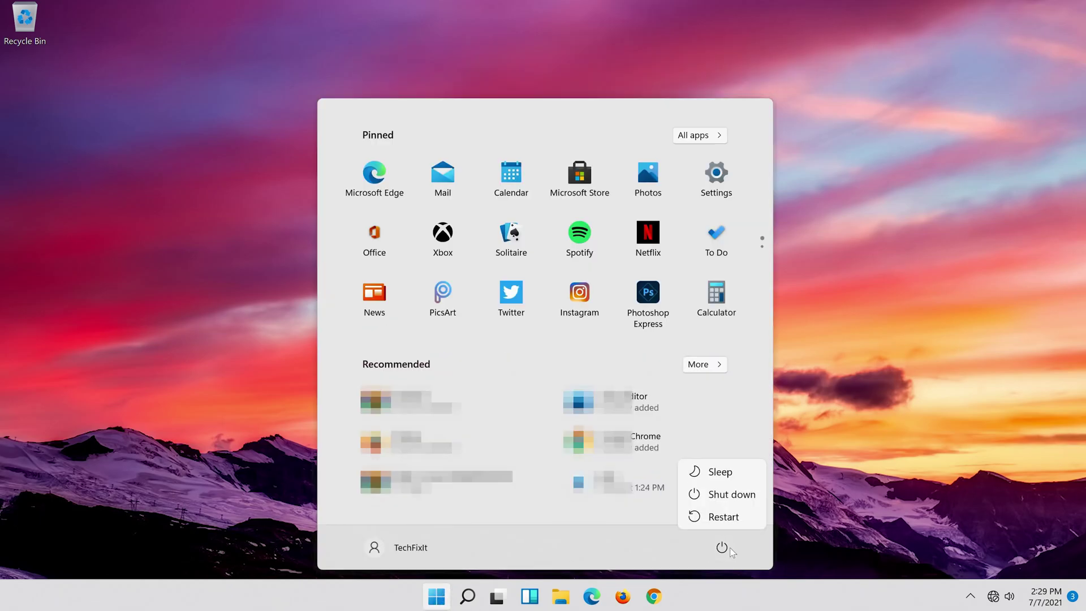
pyautogui.click(728, 518)
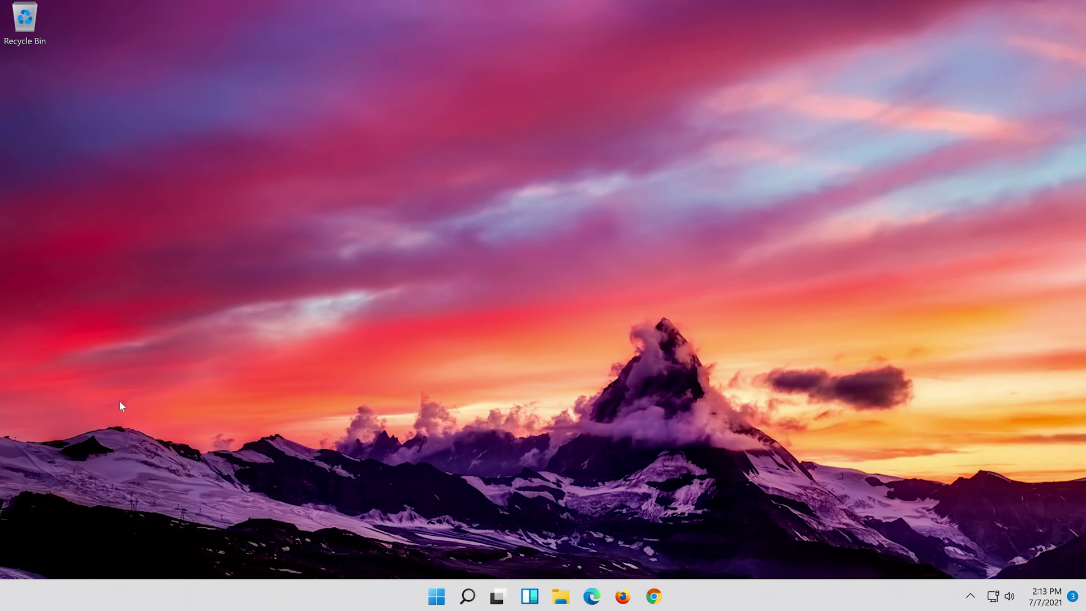
# - Launch Settings from a 'settings' search and go to the Network & internet page
pyautogui.click(479, 602)
pyautogui.write('s')
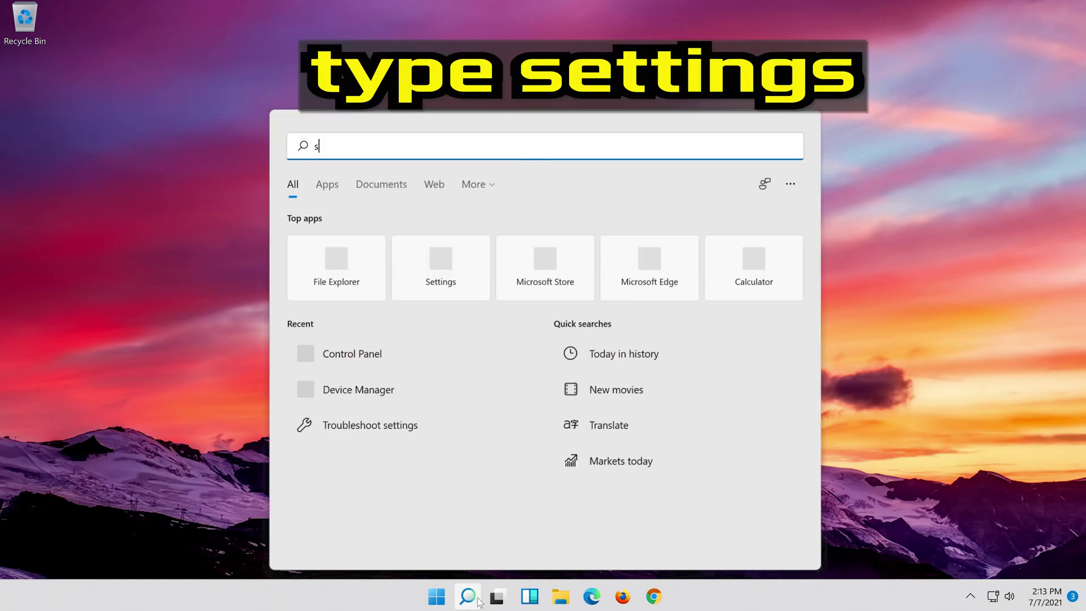
pyautogui.write('ettings')
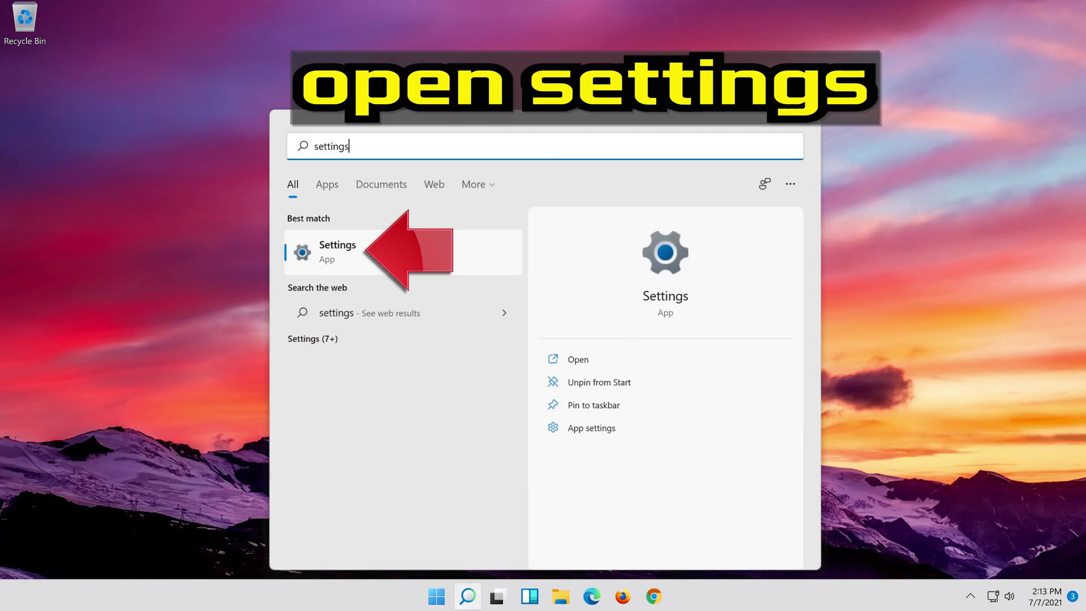
pyautogui.click(388, 259)
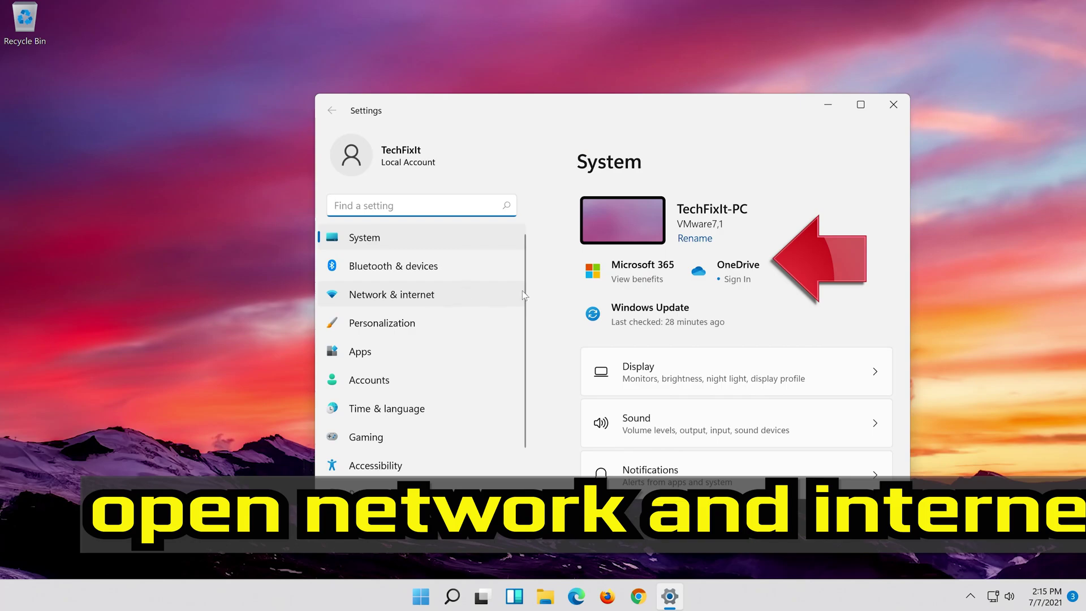
pyautogui.click(419, 298)
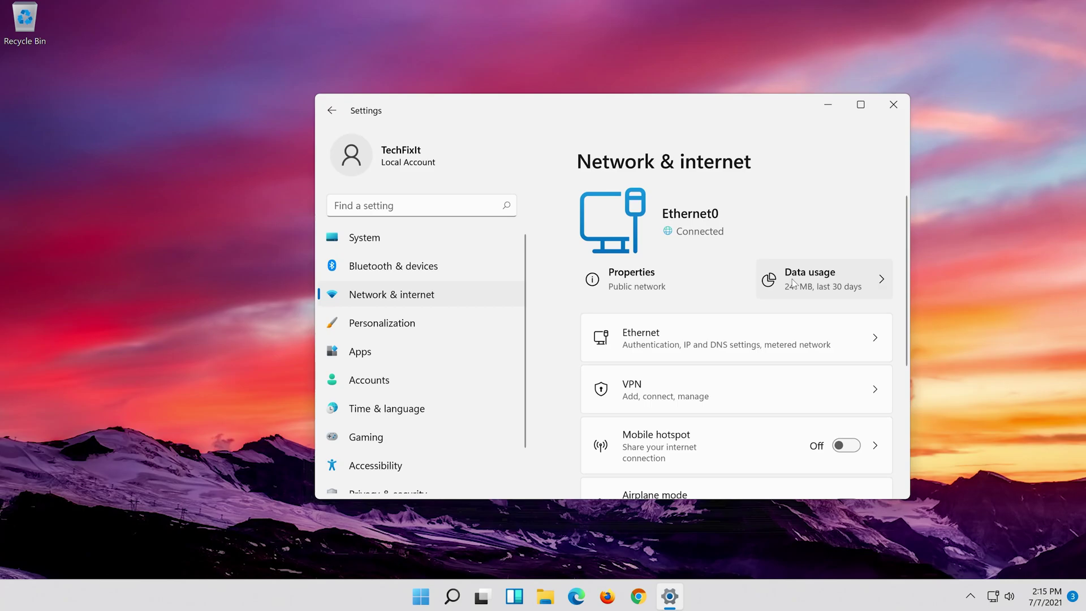
pyautogui.scroll(-5, 783, 284)
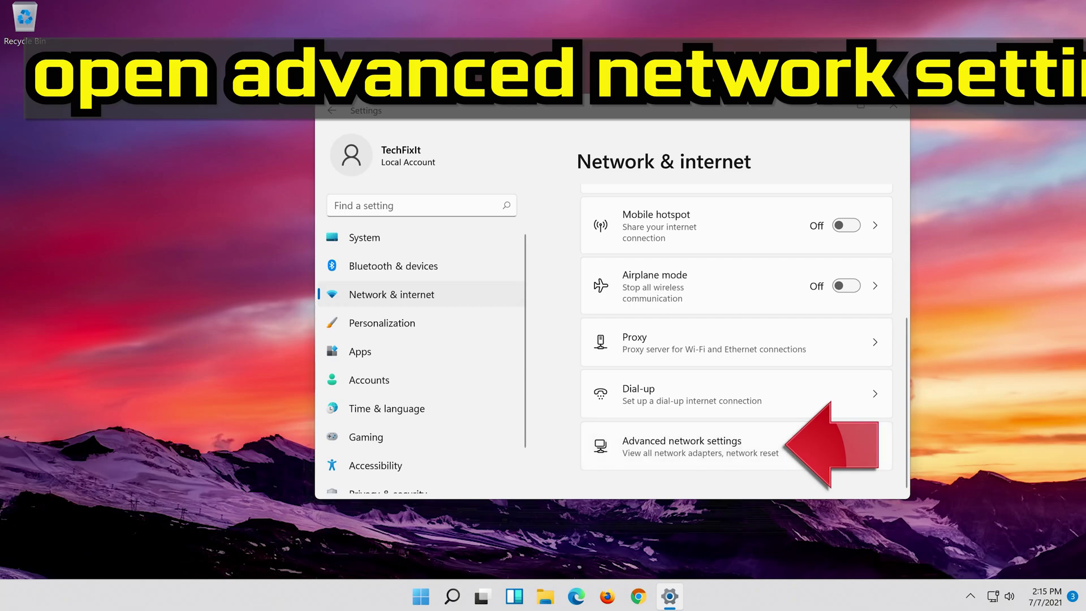
# - Run and confirm Network reset under Advanced network settings, dismiss the sign-out notice, close Settings
pyautogui.click(666, 452)
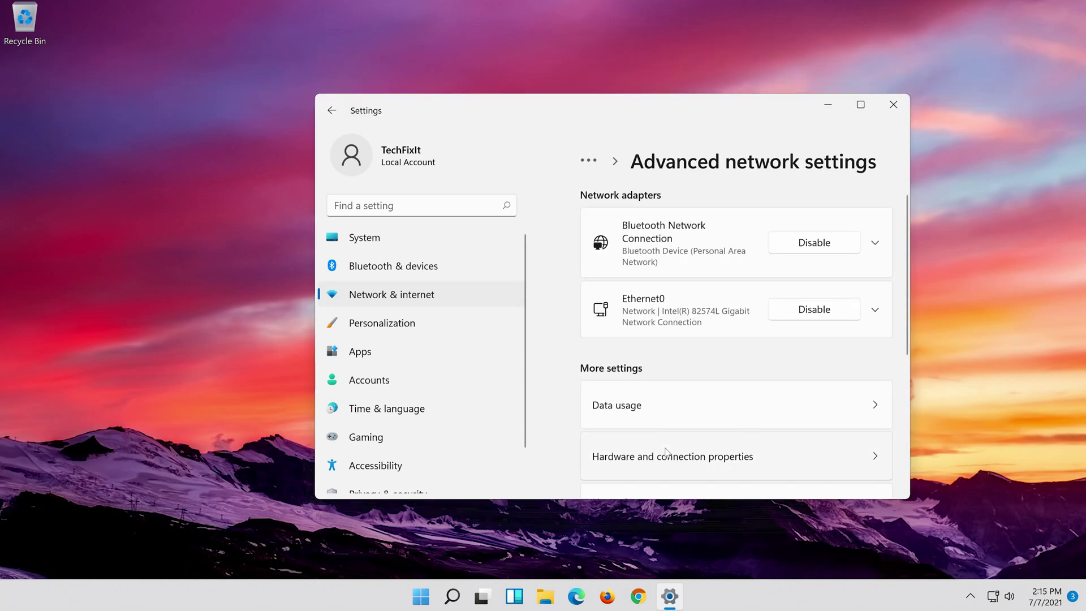
pyautogui.scroll(-4, 666, 452)
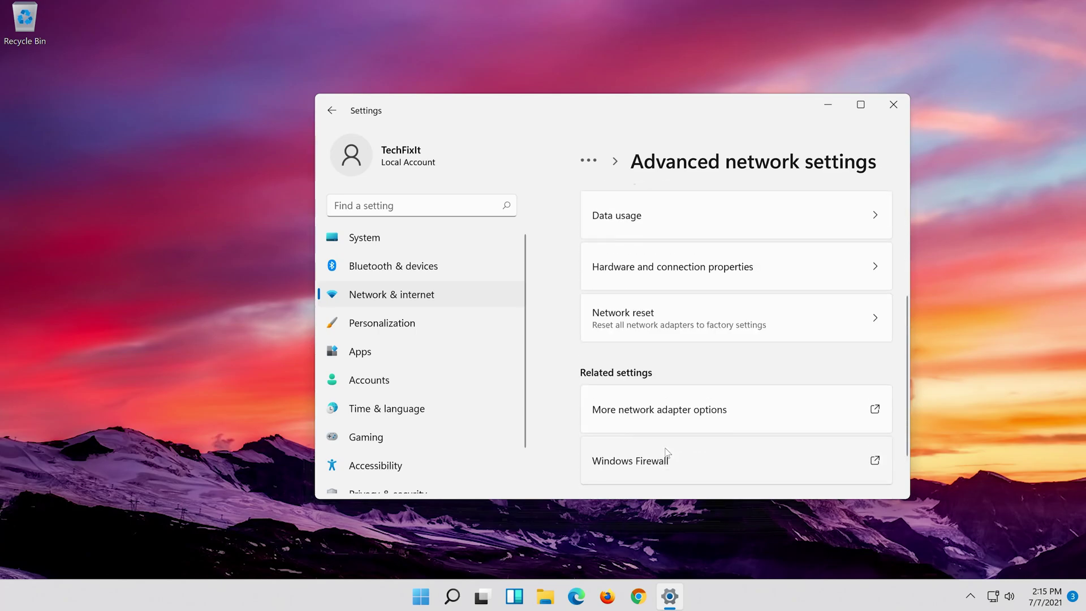
pyautogui.scroll(1, 673, 370)
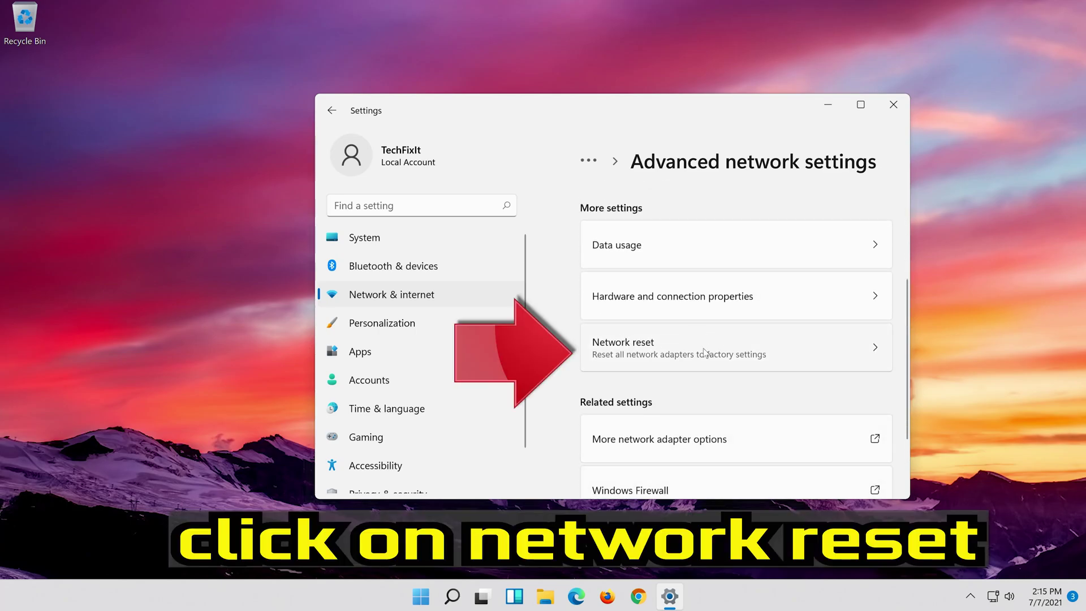
pyautogui.click(748, 342)
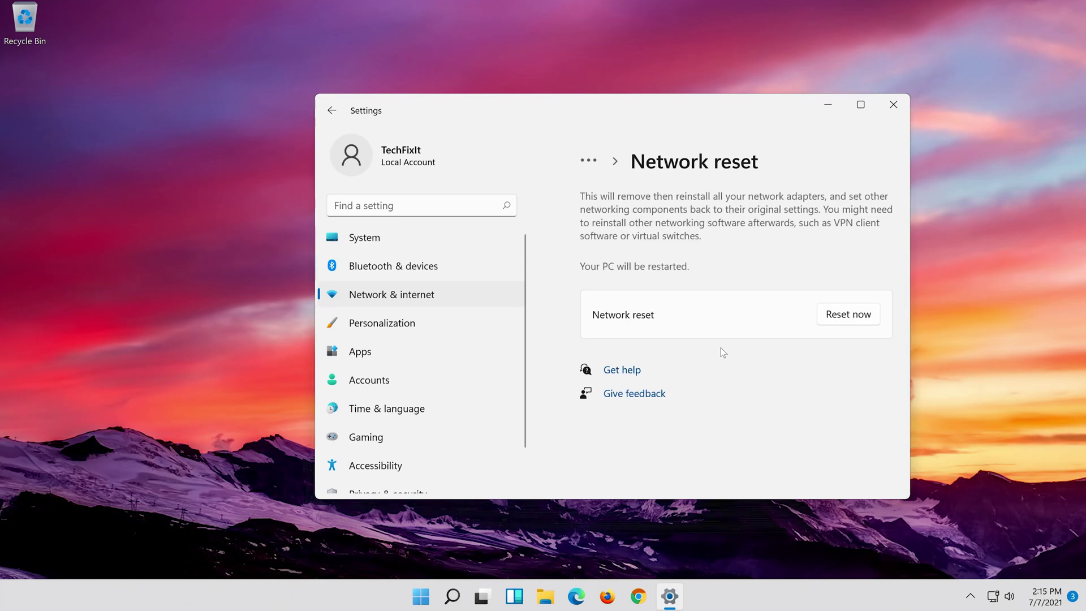
pyautogui.click(854, 312)
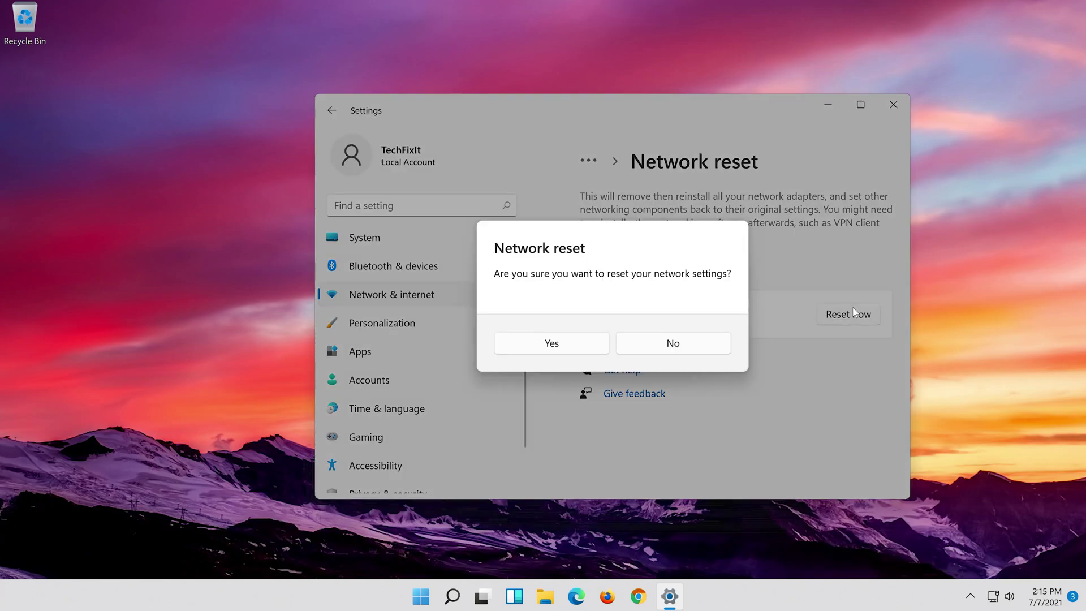
pyautogui.click(551, 343)
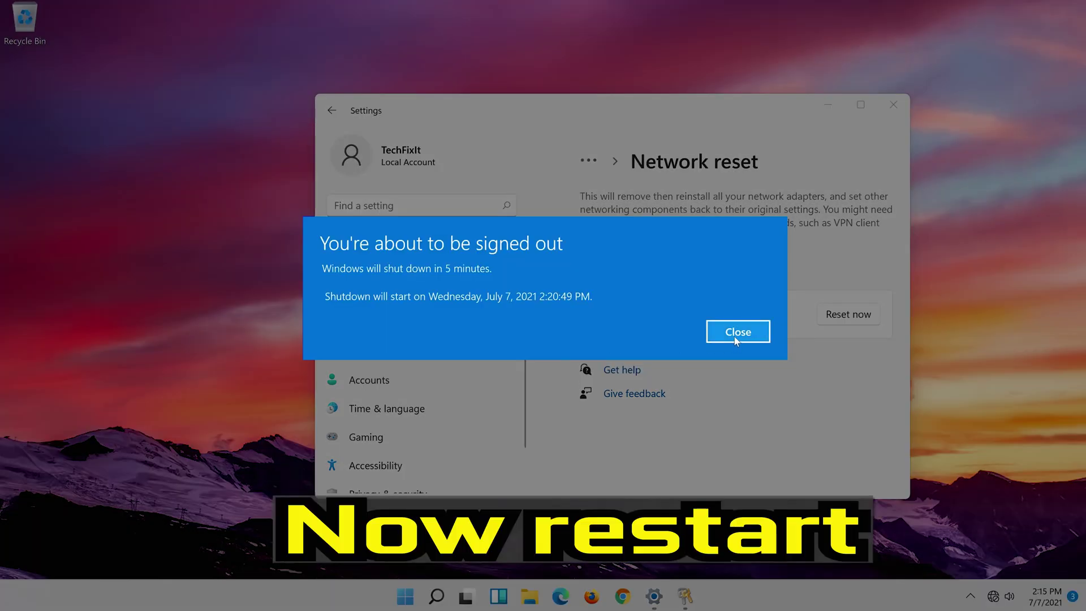
pyautogui.click(735, 336)
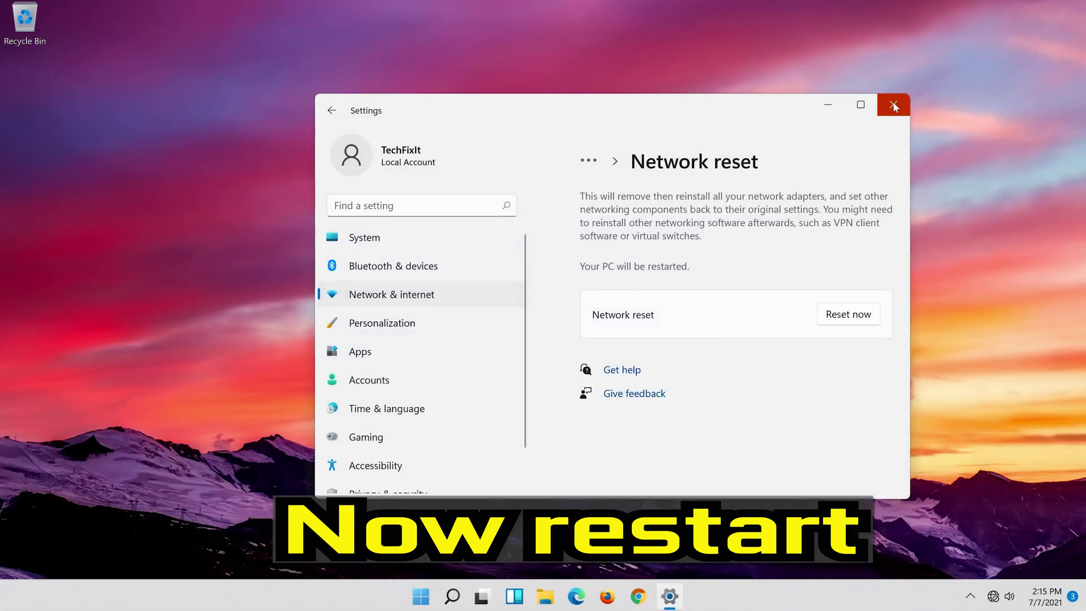
pyautogui.click(893, 102)
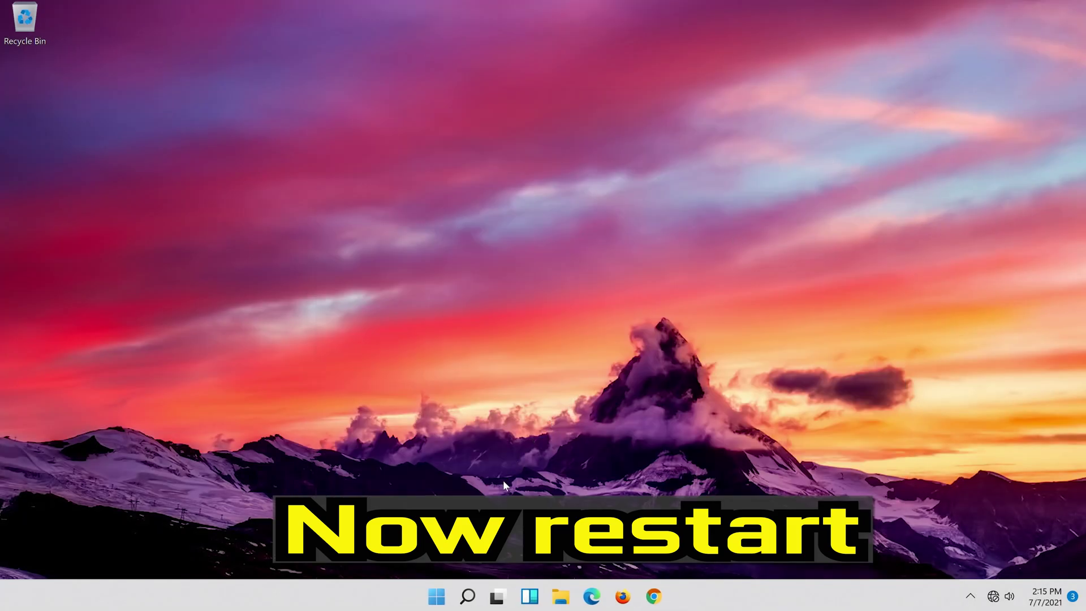
# - Restart the computer from the Start menu's power options
pyautogui.click(427, 603)
pyautogui.click(721, 547)
pyautogui.click(723, 516)
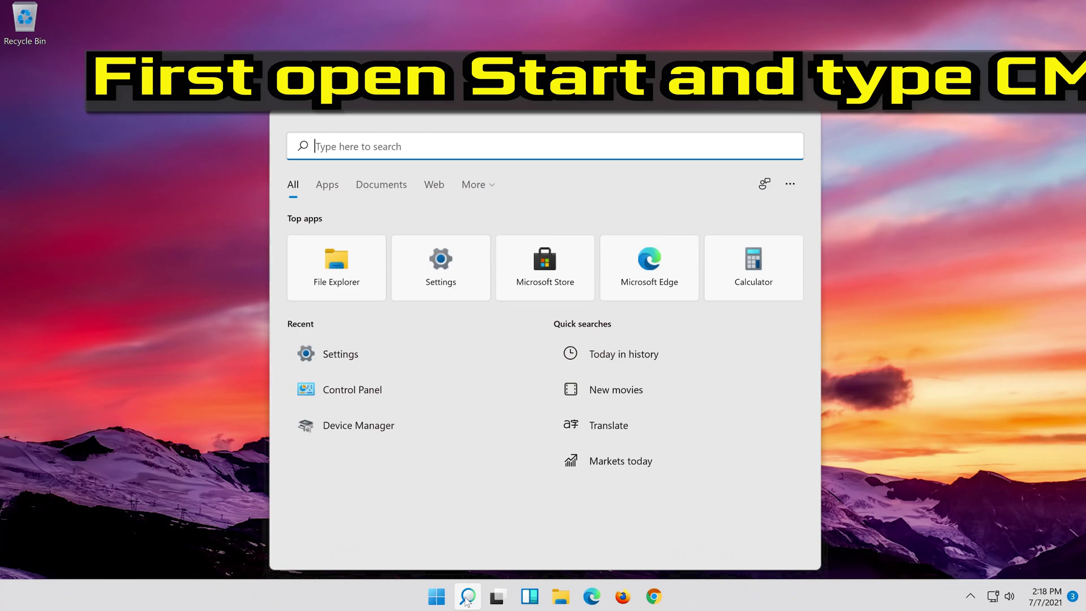
# - Search 'cmd' and run Command Prompt as administrator
pyautogui.write('cmd')
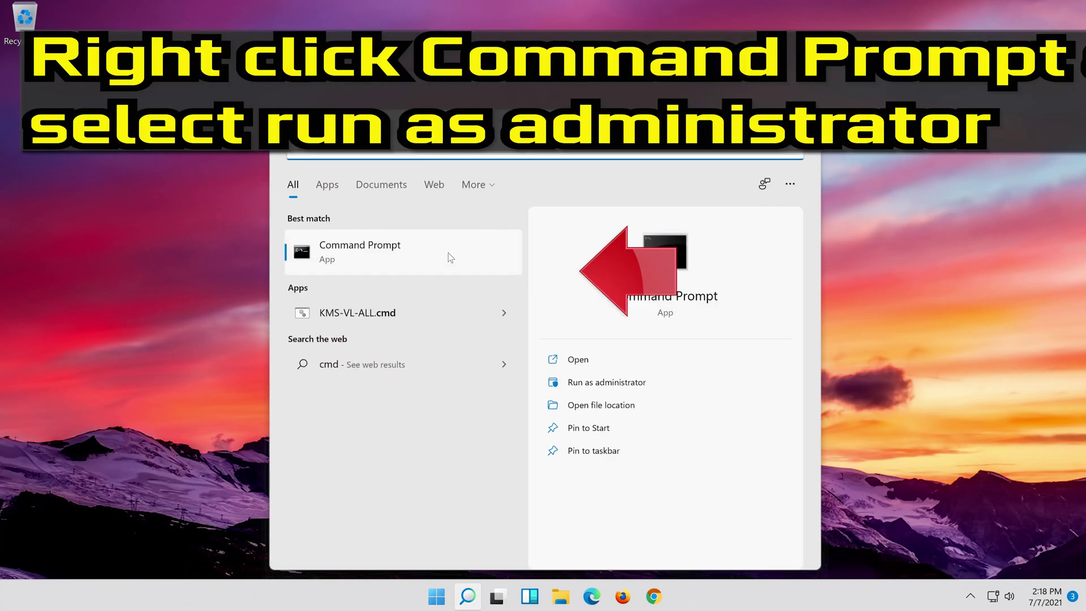
pyautogui.rightClick(448, 253)
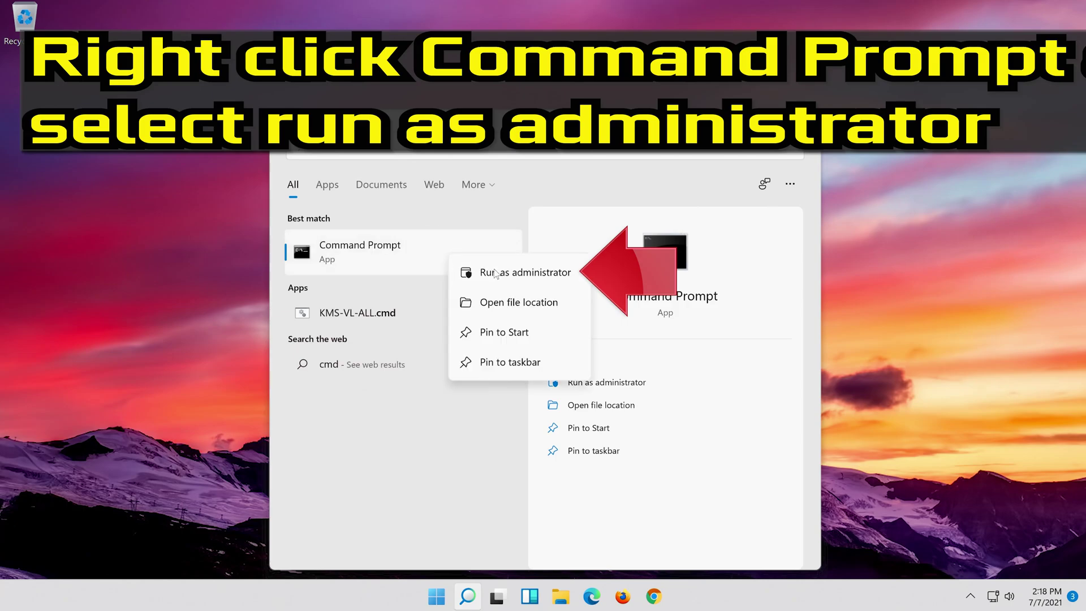
pyautogui.click(537, 274)
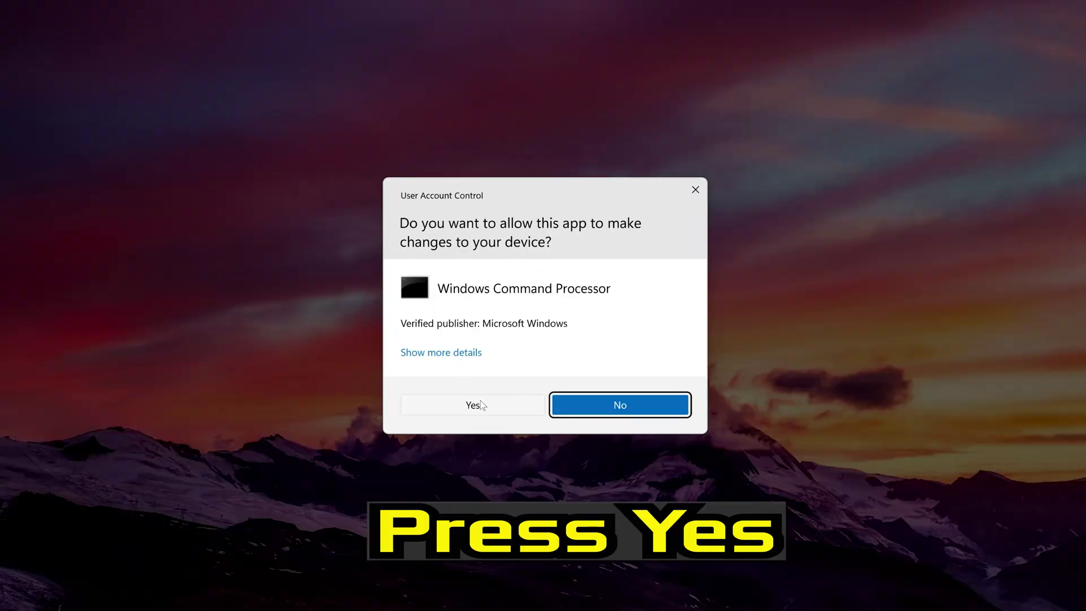
# - Approve the UAC prompt, then run 'netsh int ip reset c:\resetlog.txt' and 'netsh winsock reset'
pyautogui.click(484, 403)
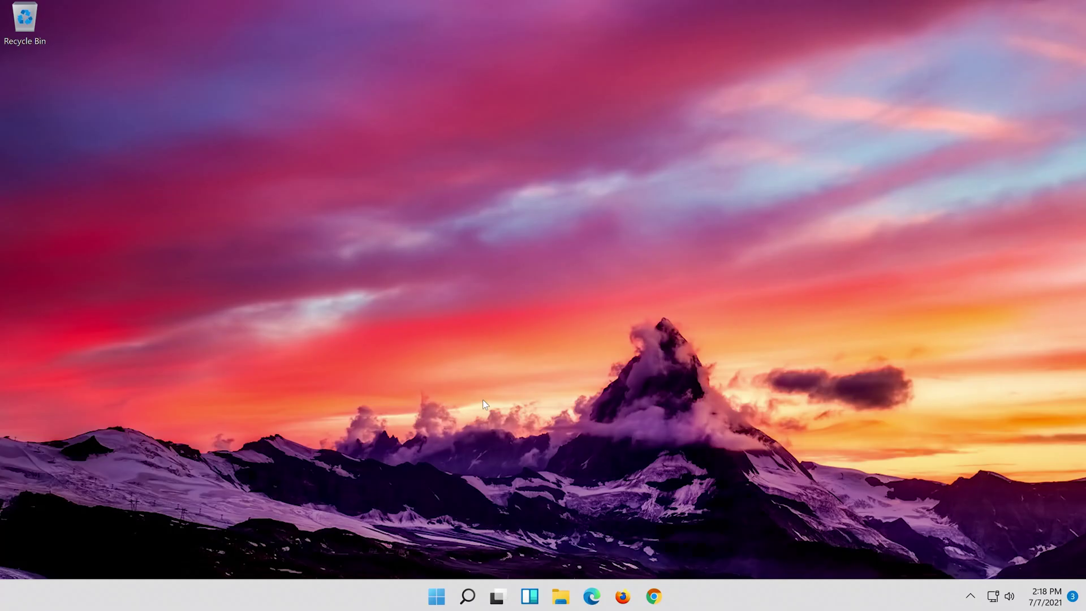
pyautogui.write('n')
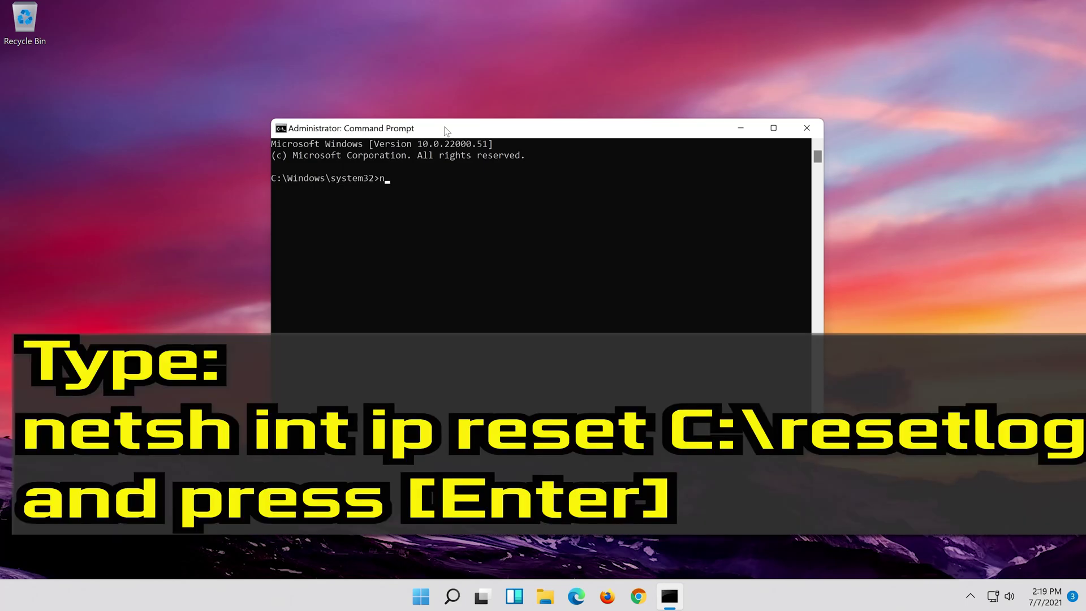
pyautogui.write('etsh int ip reset c:\\resetlog.txt')
pyautogui.press('Return')
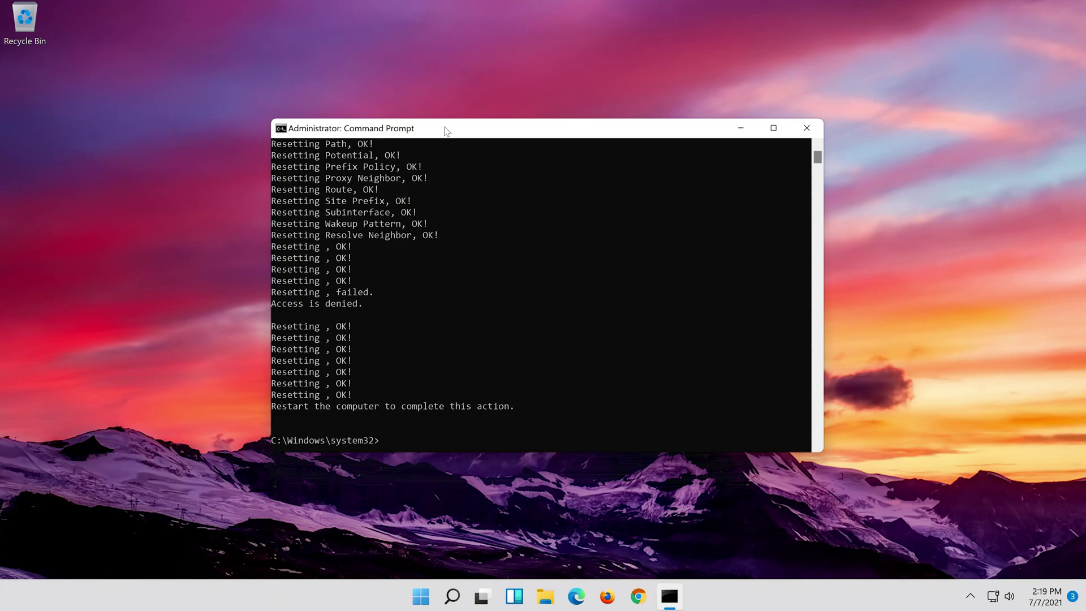
pyautogui.write('netsh')
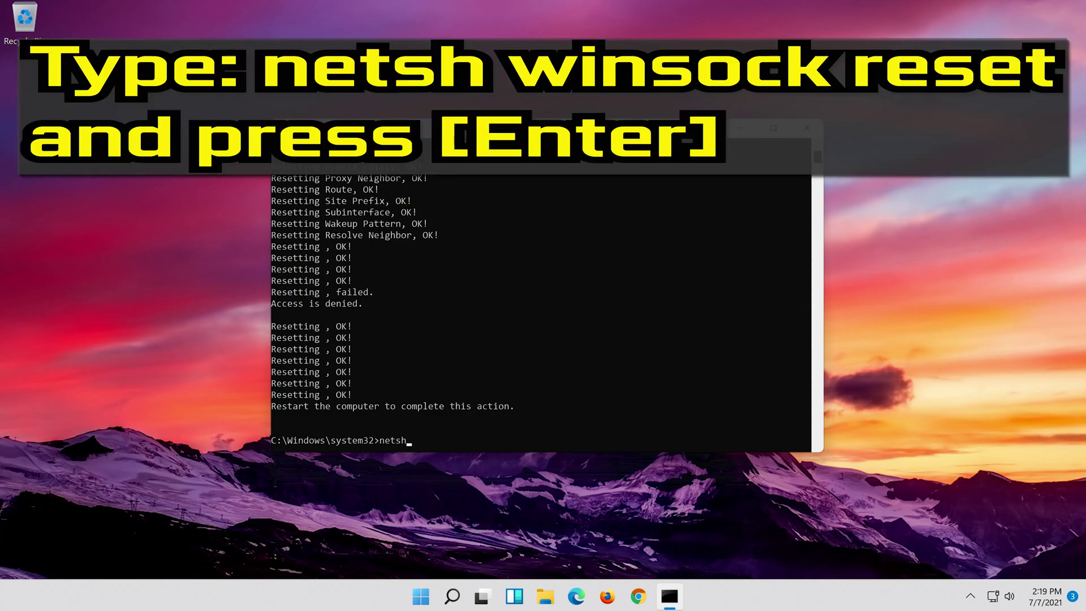
pyautogui.write(' winsock reset')
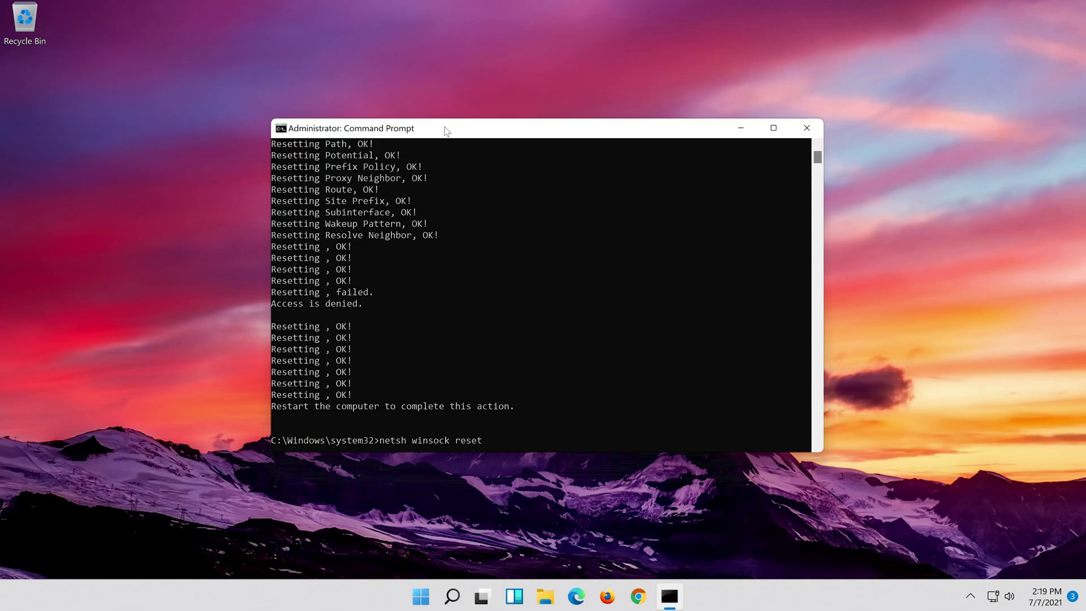
pyautogui.press('Return')
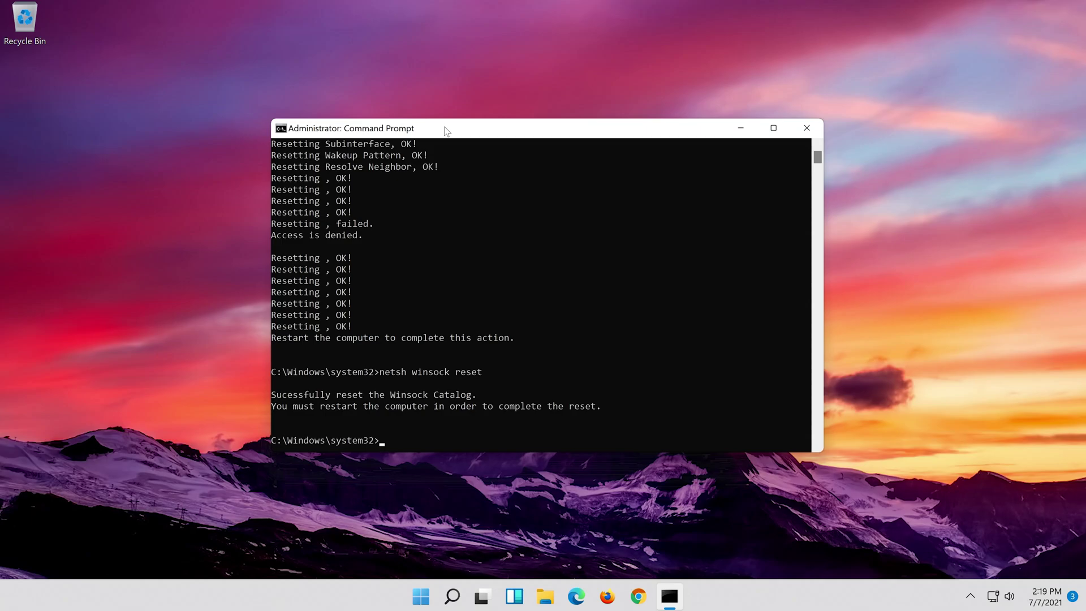
# - Run 'ipconfig /flushdns' to clear the DNS cache, then close the console with 'exit'
pyautogui.write('ipconfig ')
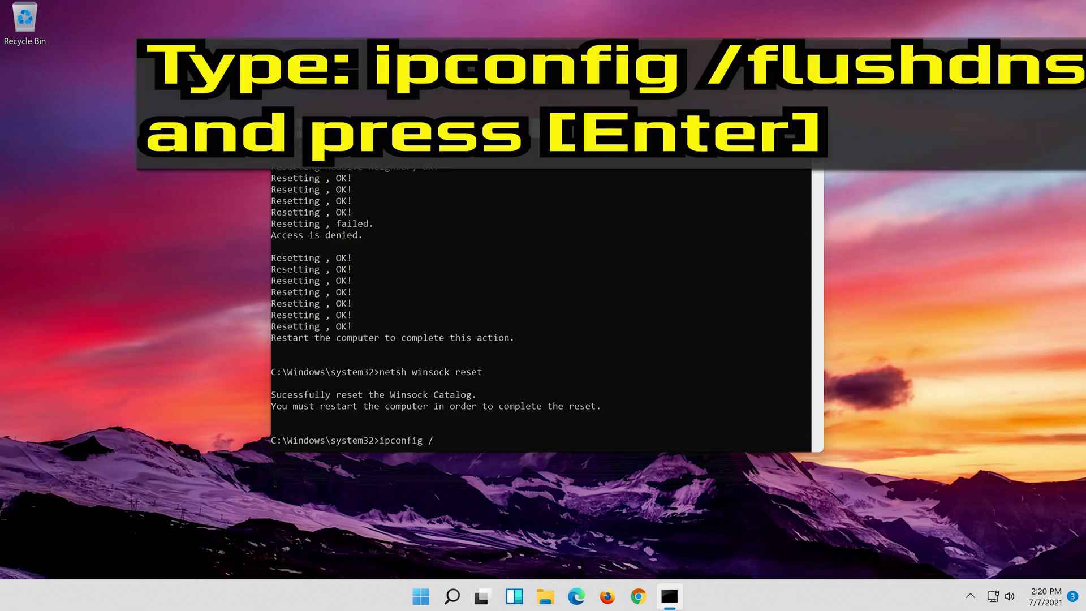
pyautogui.write('/flushdns')
pyautogui.press('Return')
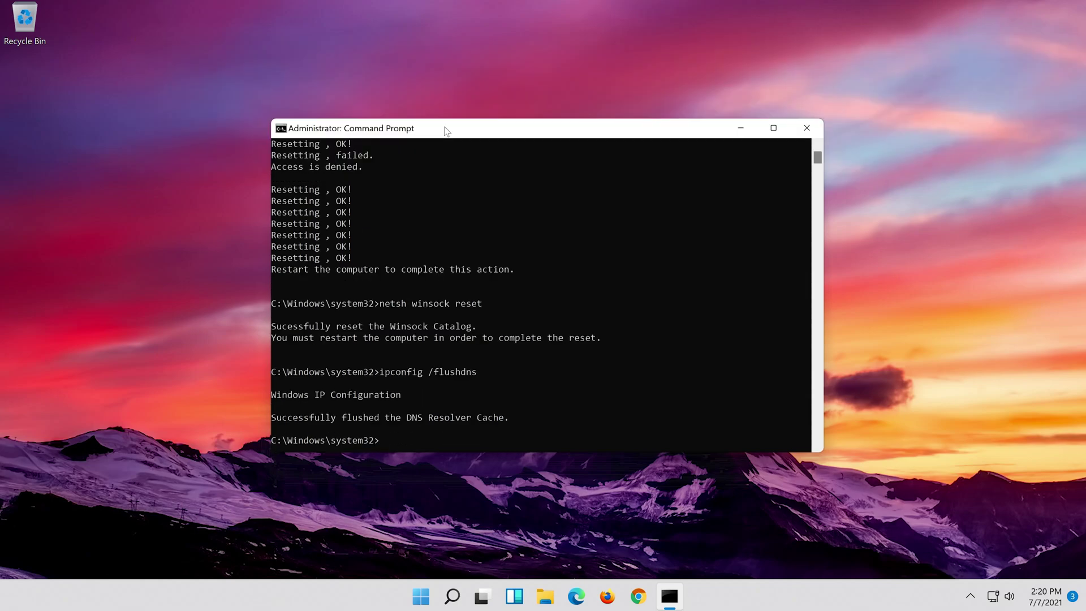
pyautogui.write('ex')
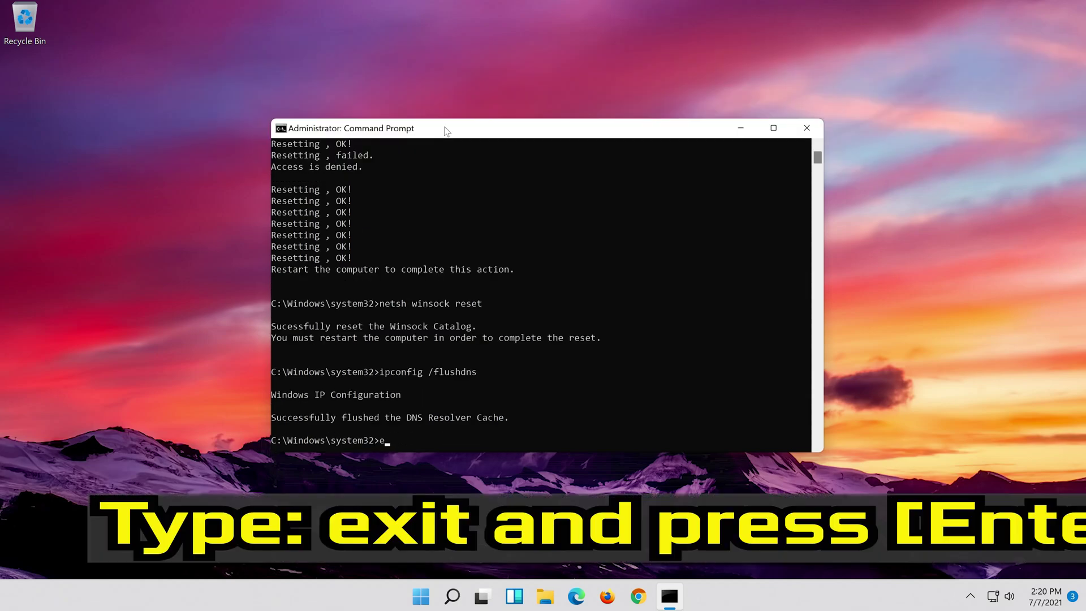
pyautogui.write('it')
pyautogui.press('Return')
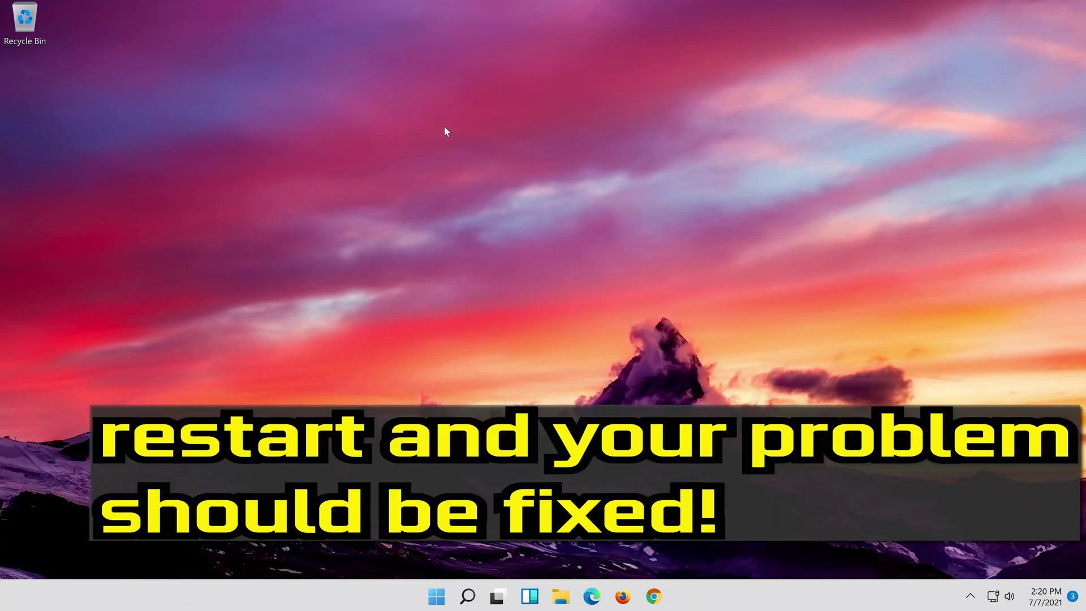
# - Restart the computer from the Start menu's power options
pyautogui.click(436, 596)
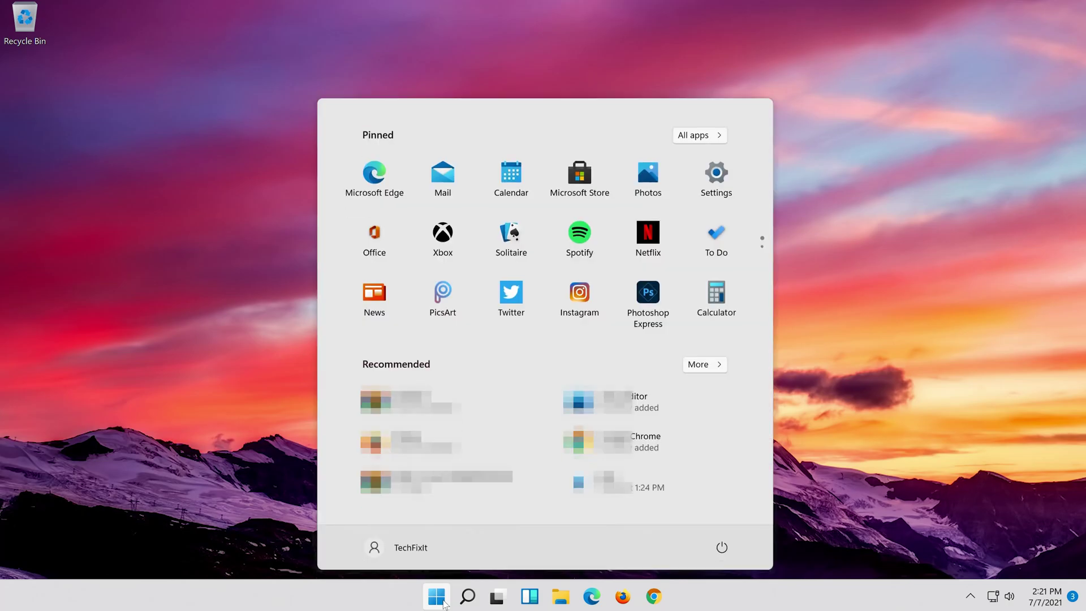
pyautogui.click(722, 548)
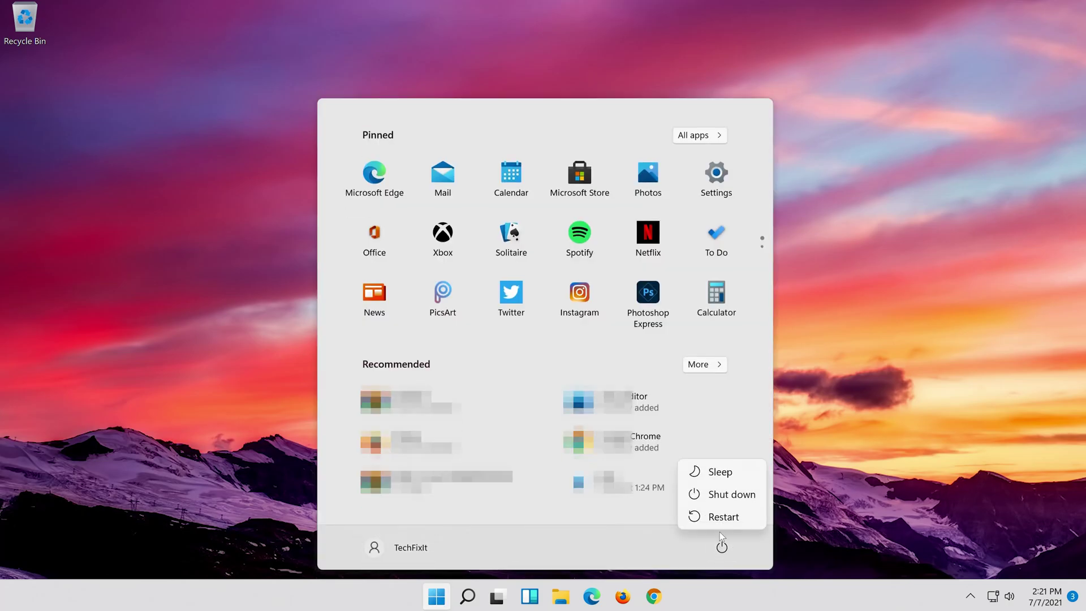
pyautogui.click(719, 519)
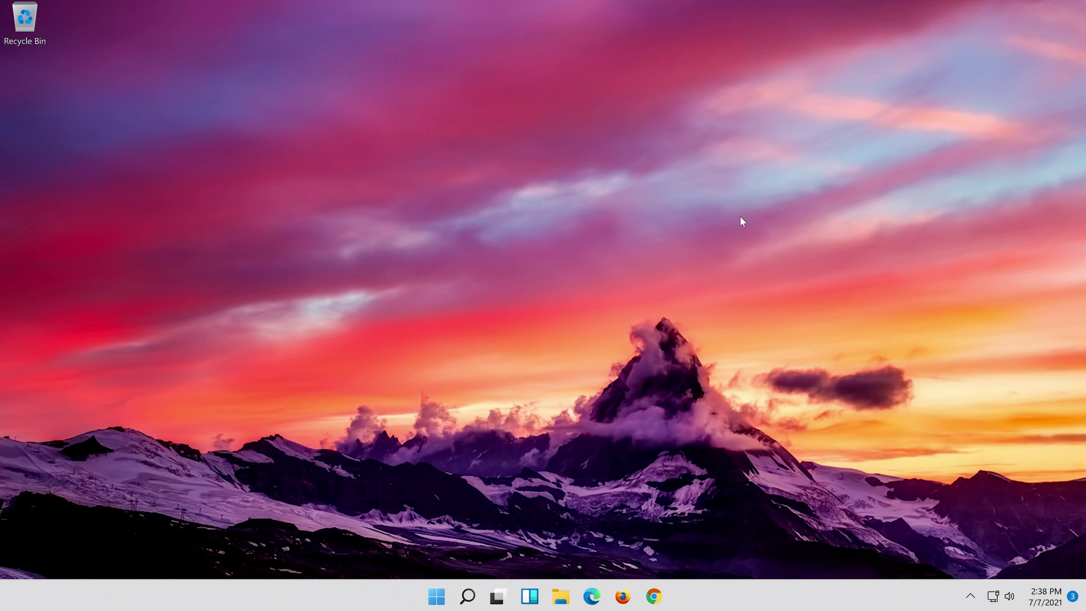
# - Open Settings via search and go to Network & internet > Ethernet, showing DNS server assignment
pyautogui.click(468, 596)
pyautogui.write('settings')
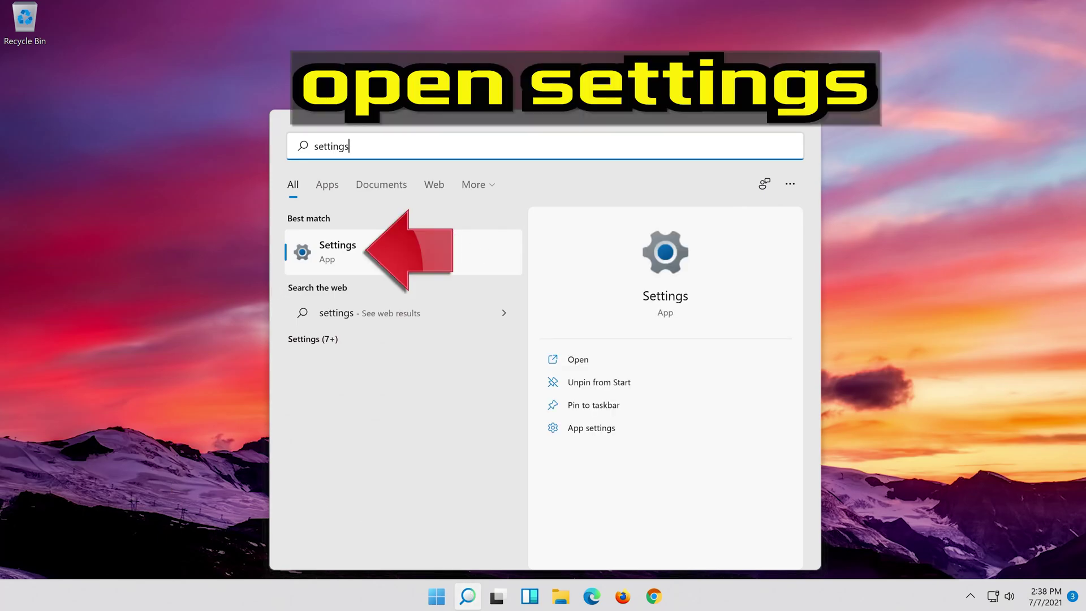
pyautogui.click(416, 252)
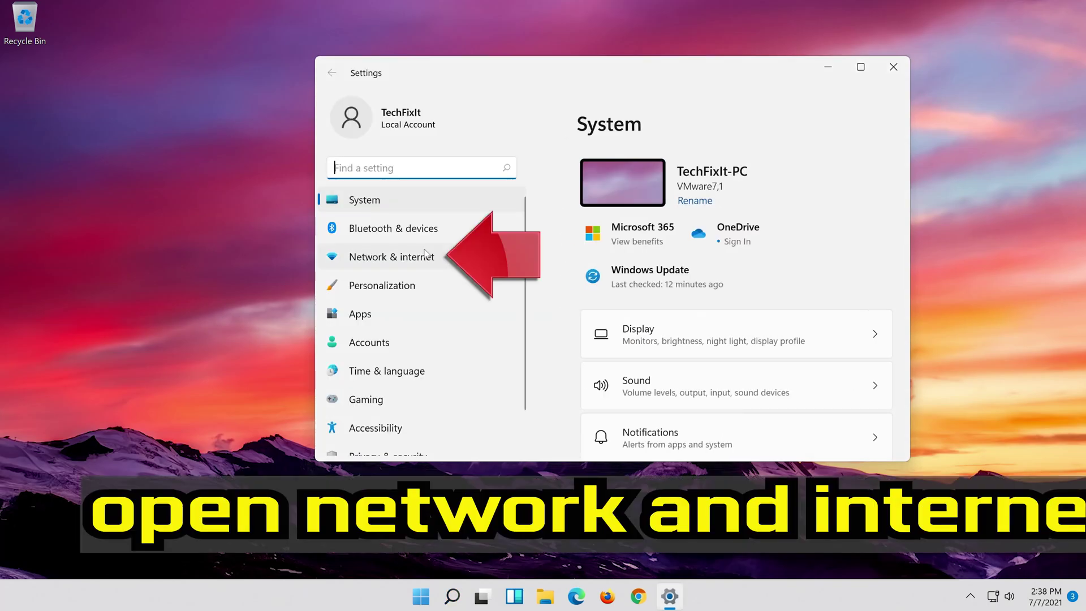
pyautogui.click(452, 263)
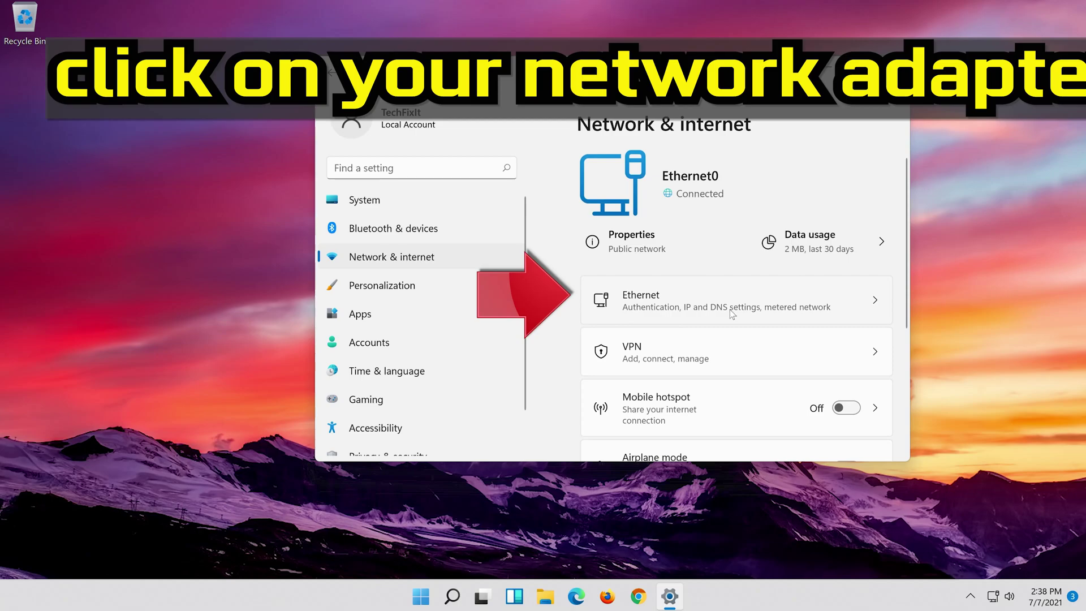
pyautogui.click(766, 307)
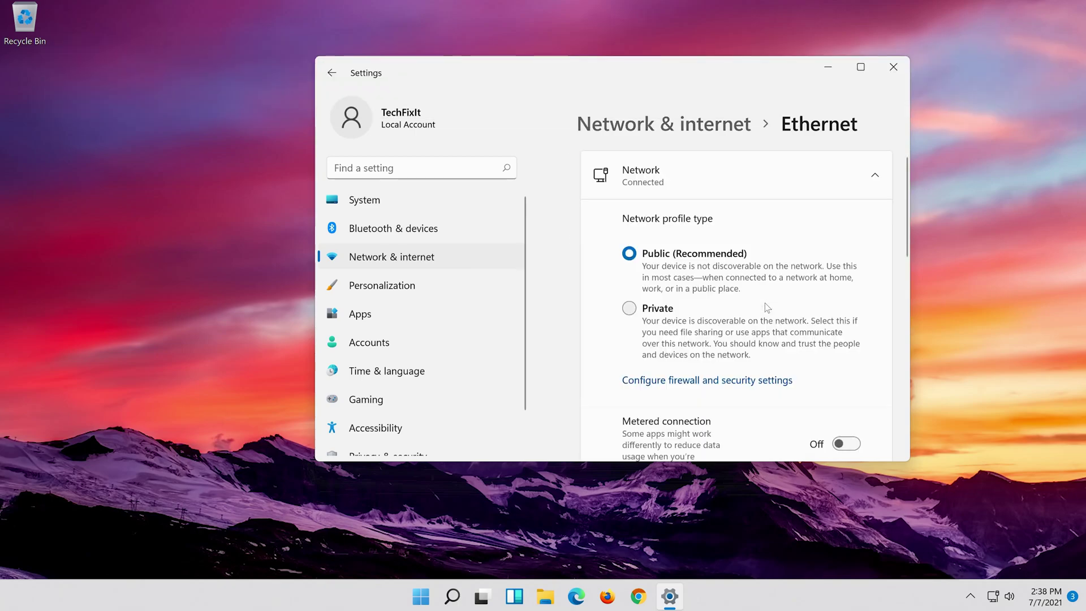
pyautogui.scroll(-6, 766, 304)
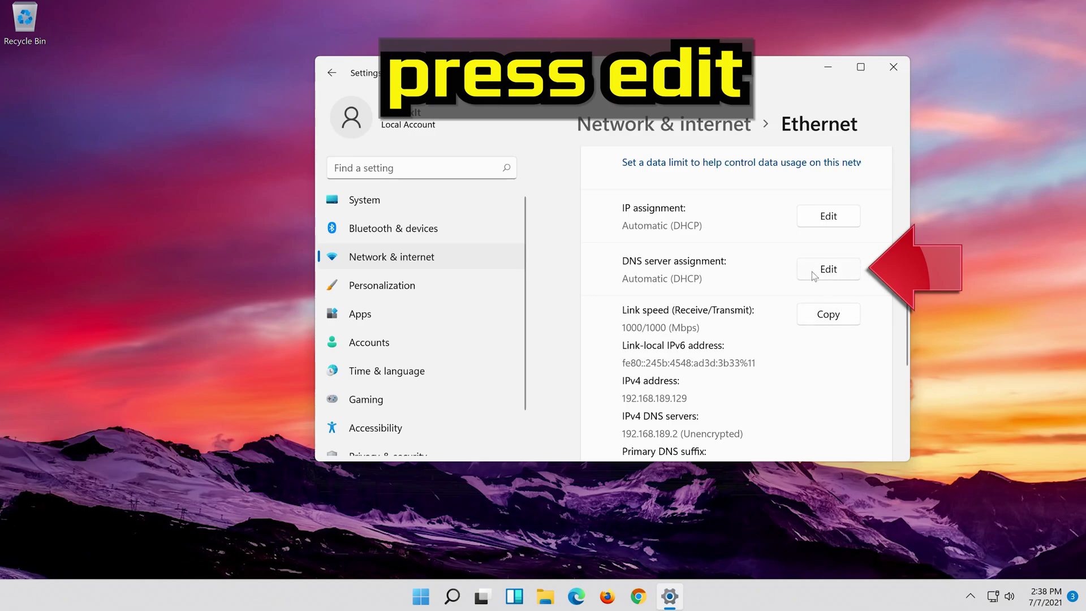
# - Switch DNS to Manual IPv4 with preferred DNS 8.8.8.8, encrypted preferred, unencrypted allowed
pyautogui.click(812, 272)
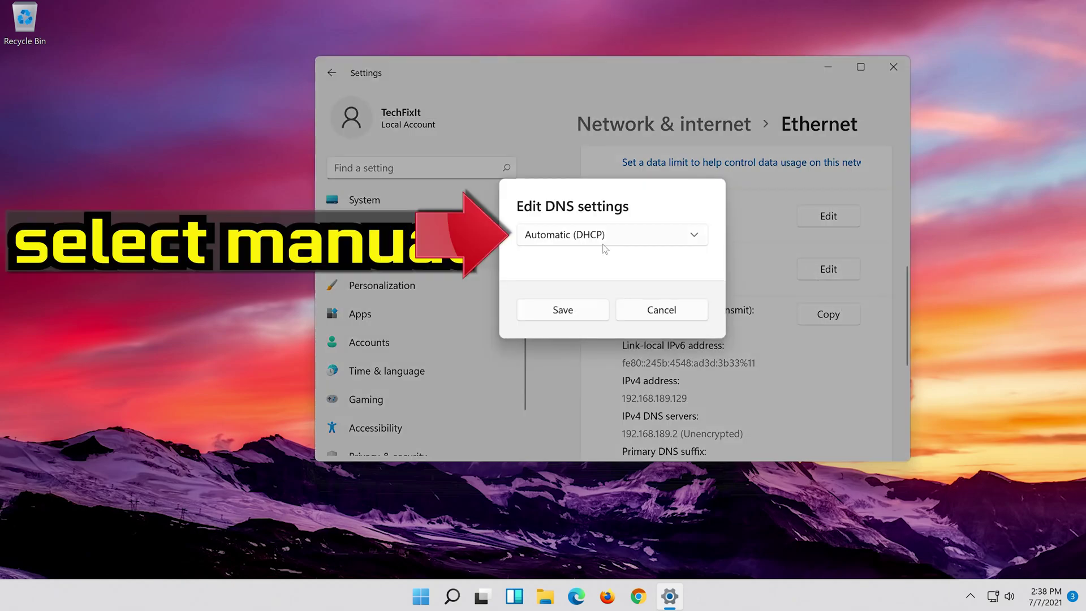
pyautogui.click(568, 239)
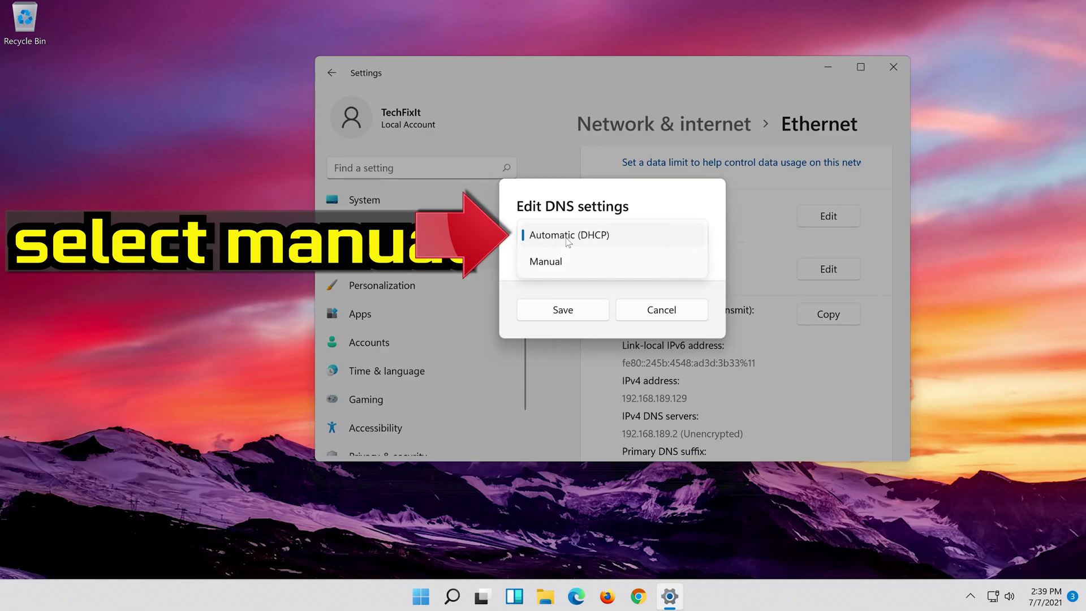
pyautogui.click(602, 267)
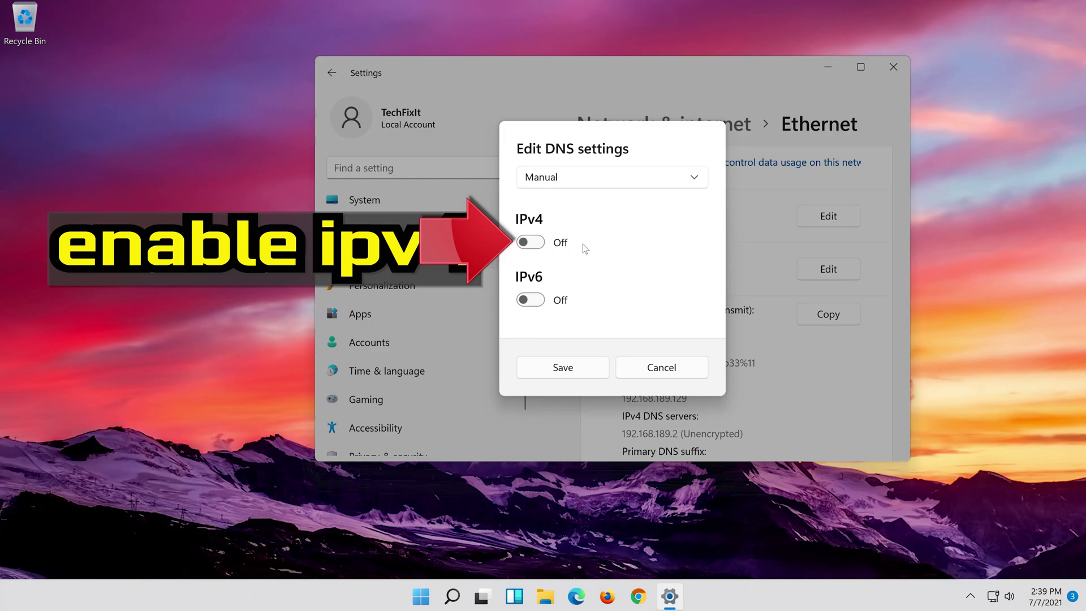
pyautogui.click(540, 245)
pyautogui.click(655, 228)
pyautogui.write('8.8.8.8')
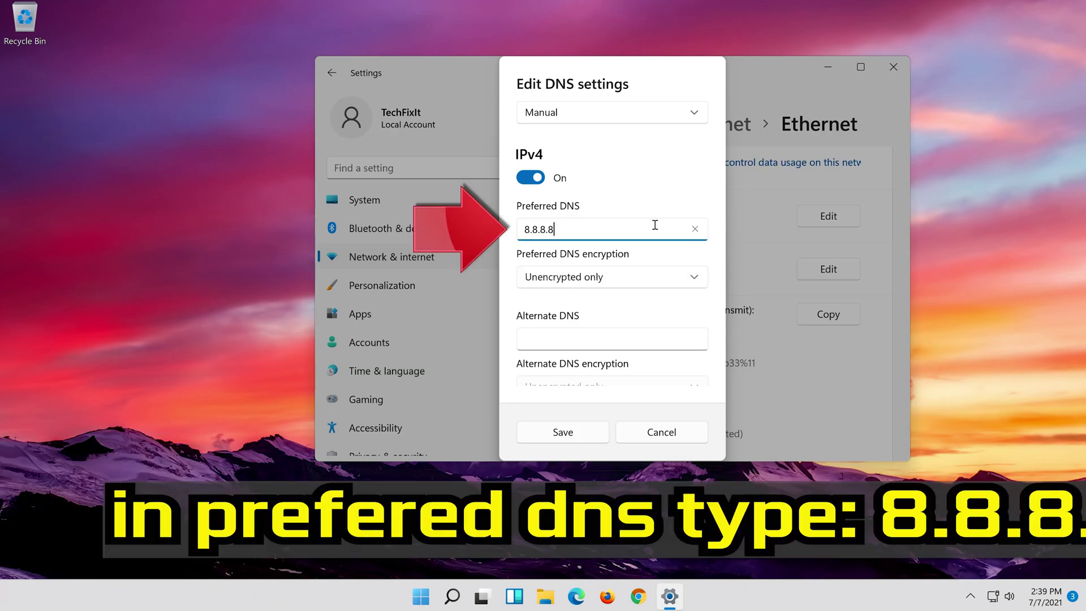
pyautogui.click(695, 276)
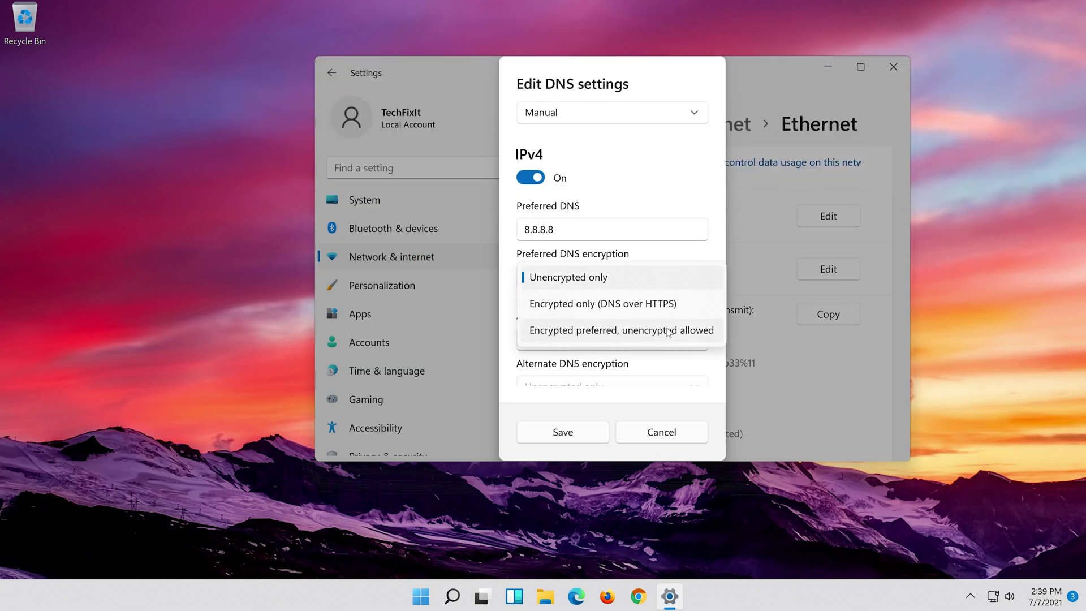
pyautogui.click(668, 332)
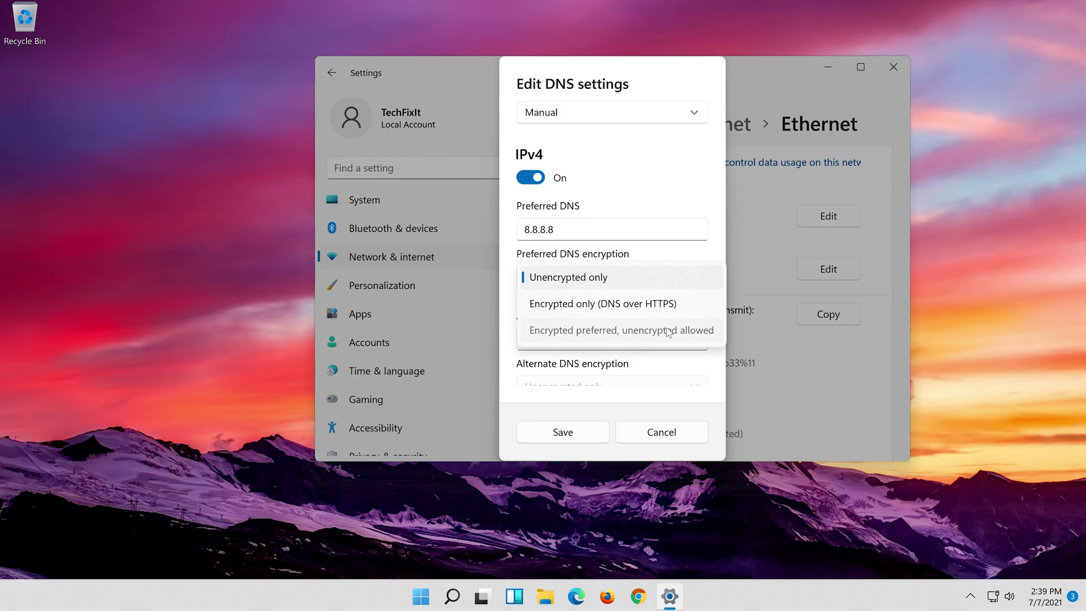
# - Set the alternate DNS to 8.8.4.4 with encrypted preferred, unencrypted allowed
pyautogui.click(653, 336)
pyautogui.write('8.8.')
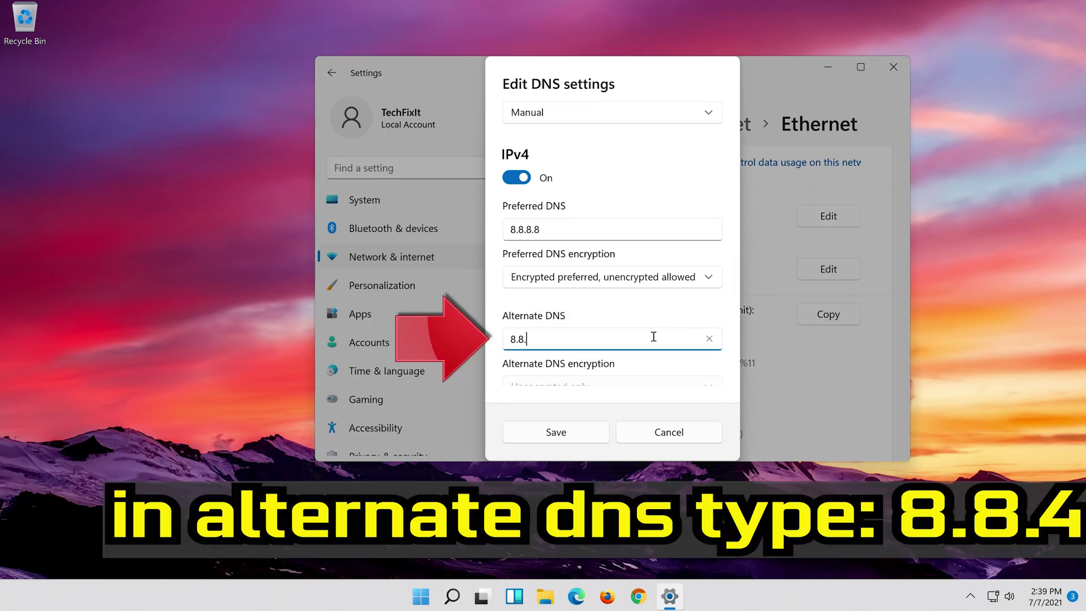
pyautogui.write('4.4')
pyautogui.scroll(-3, 710, 309)
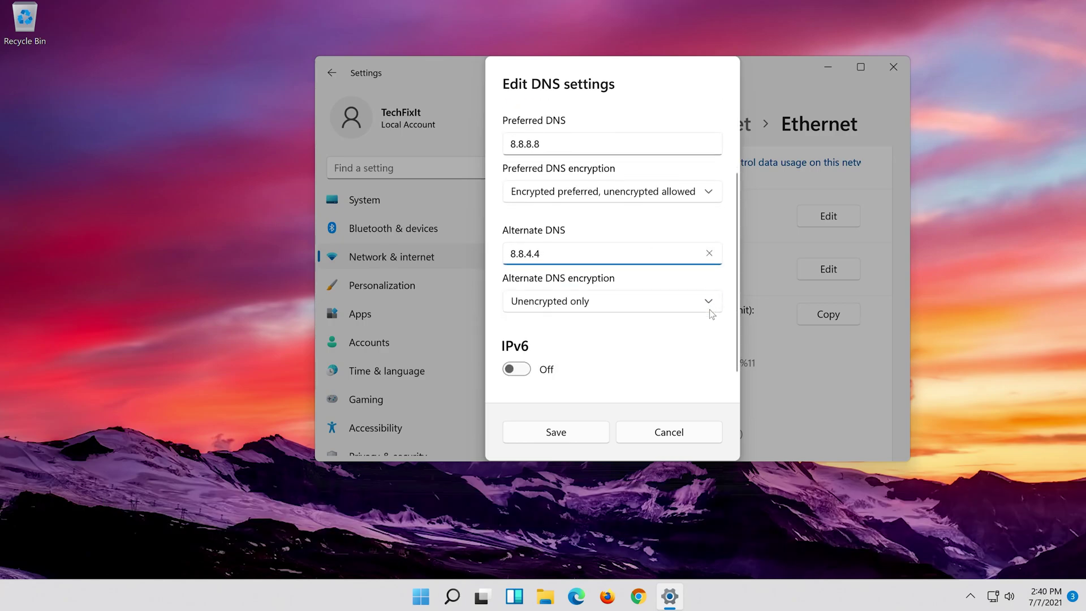
pyautogui.click(656, 303)
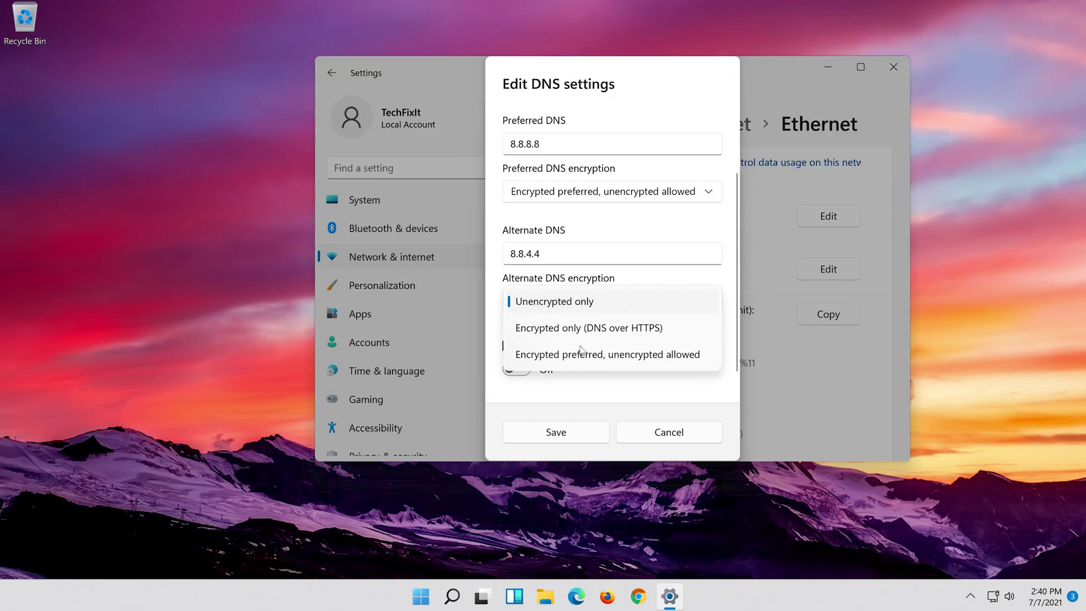
pyautogui.click(607, 359)
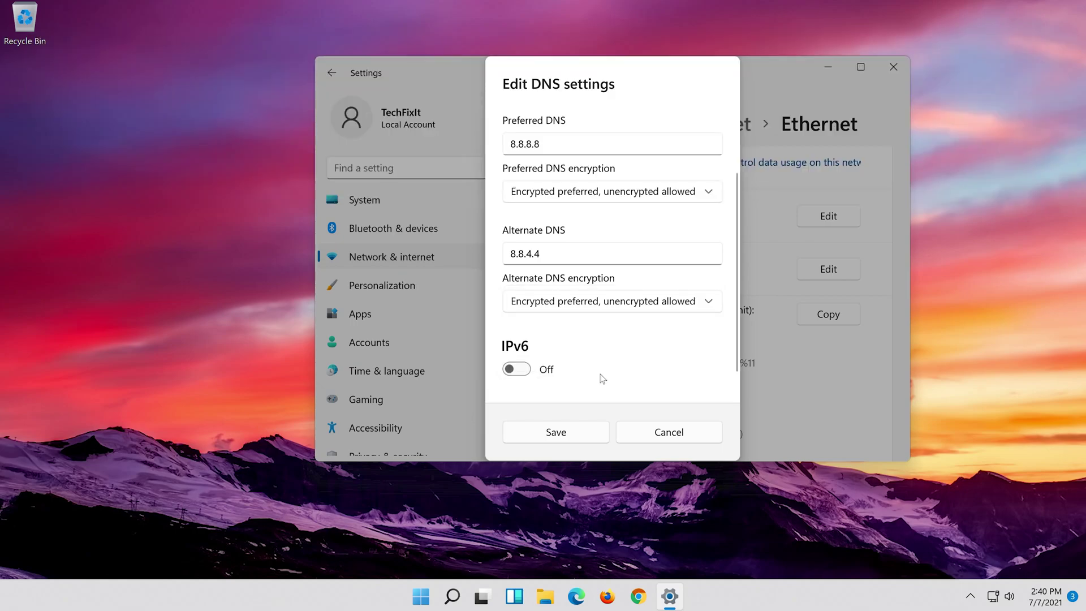